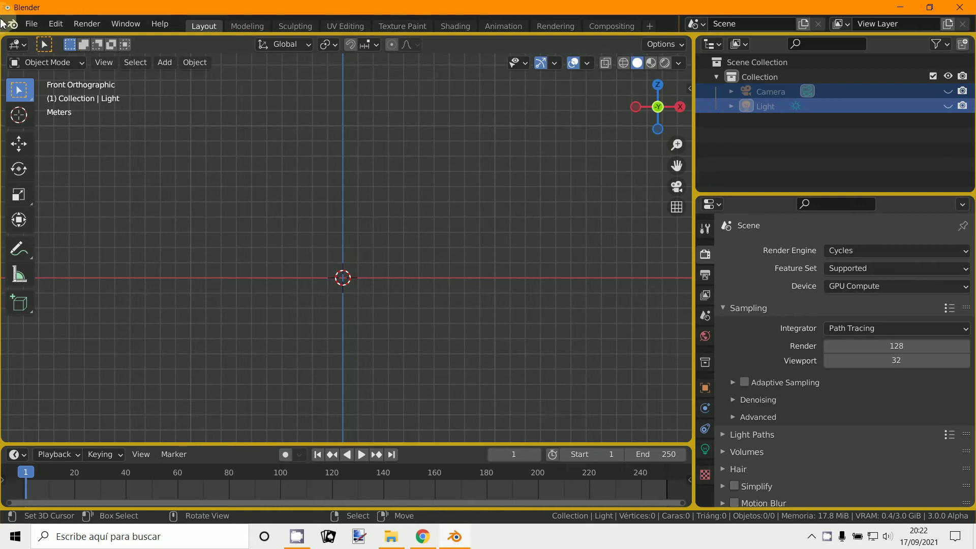
- Create a new file from the 2D Animation template
left_click(55, 24)
mouse_move(31, 23)
mouse_move(48, 38)
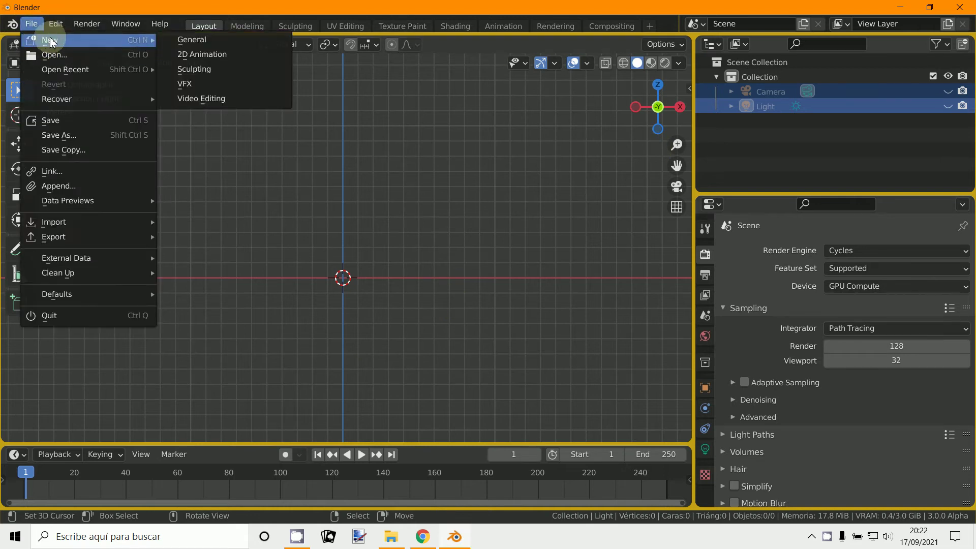
left_click(189, 55)
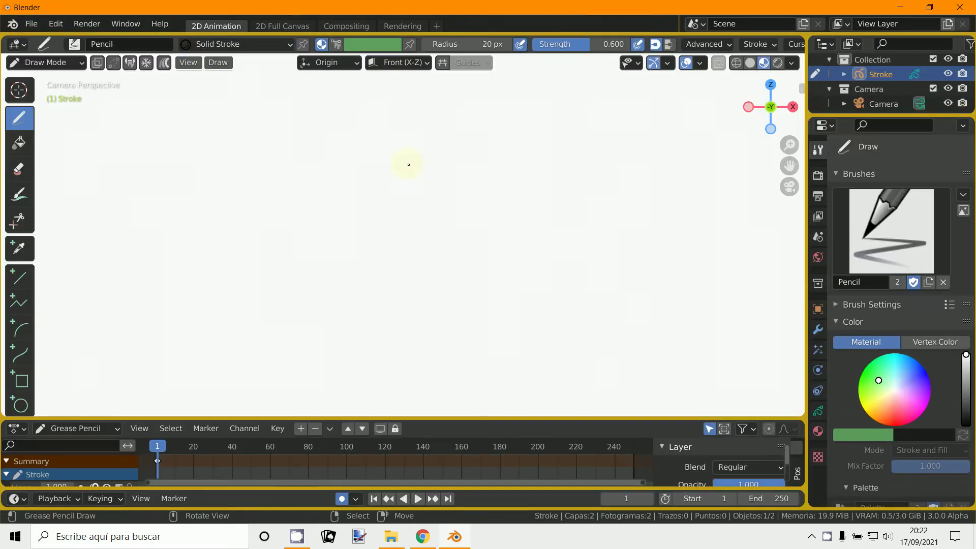
- Change the world background colour to a medium green
left_click(820, 309)
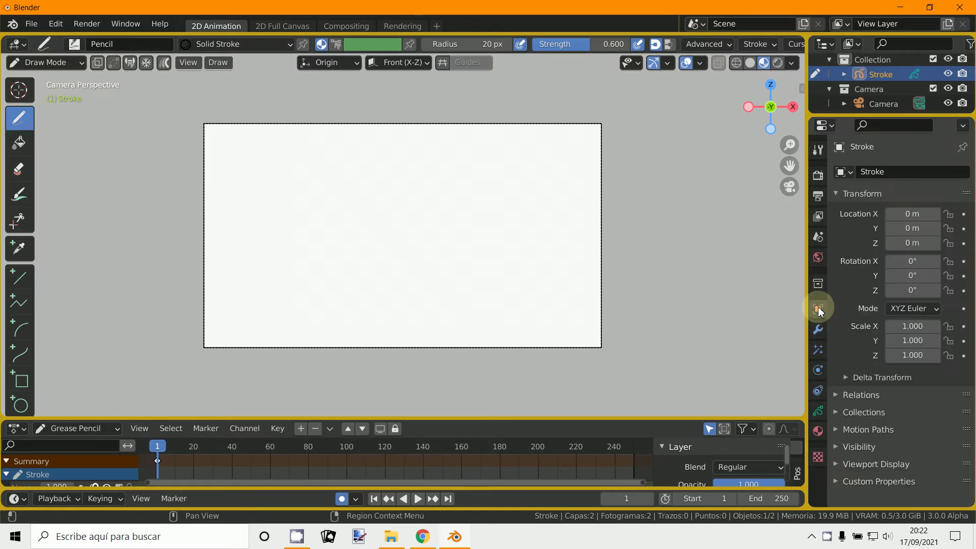
left_click(818, 256)
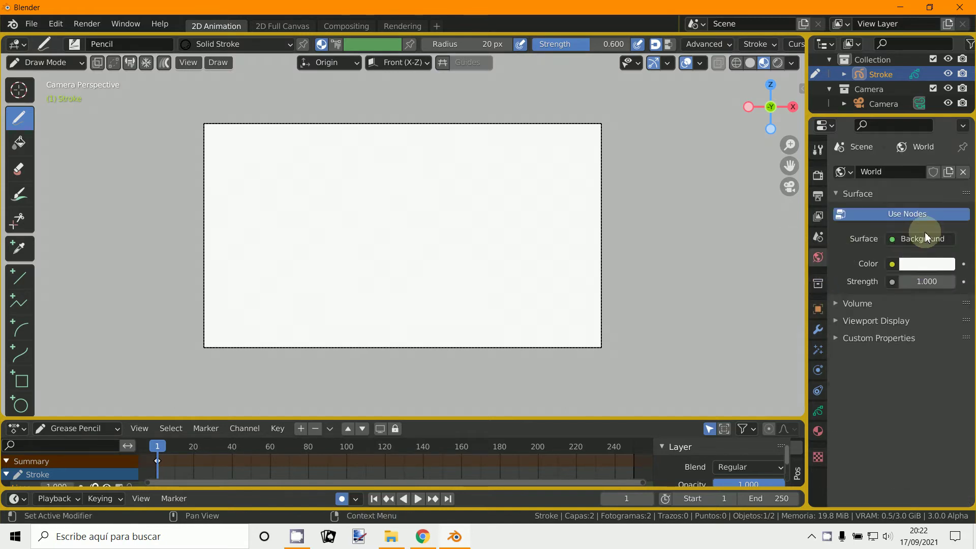
left_click(927, 264)
left_click(847, 97)
left_click_drag(945, 74, 944, 104)
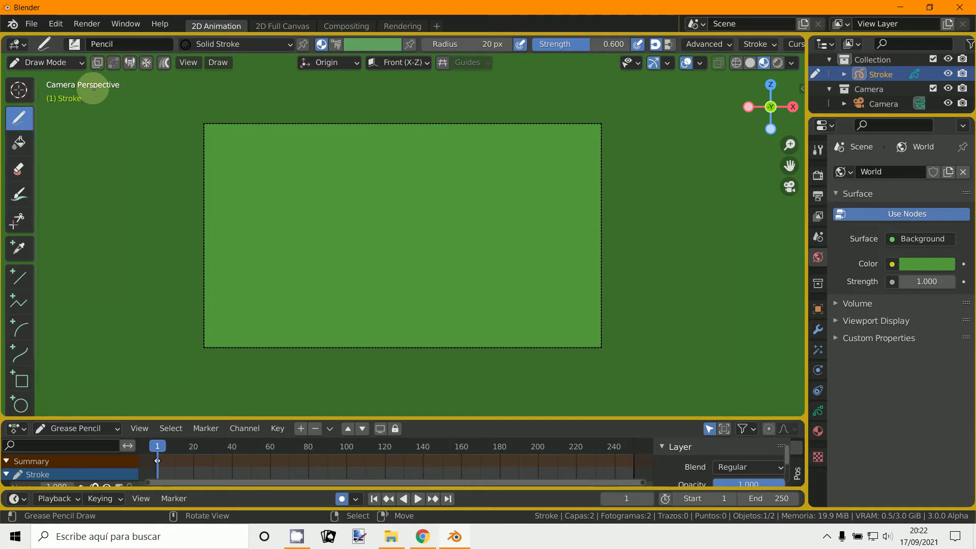
- Switch to Object Mode and add a blank Grease Pencil object to the scene
left_click(68, 63)
left_click(50, 79)
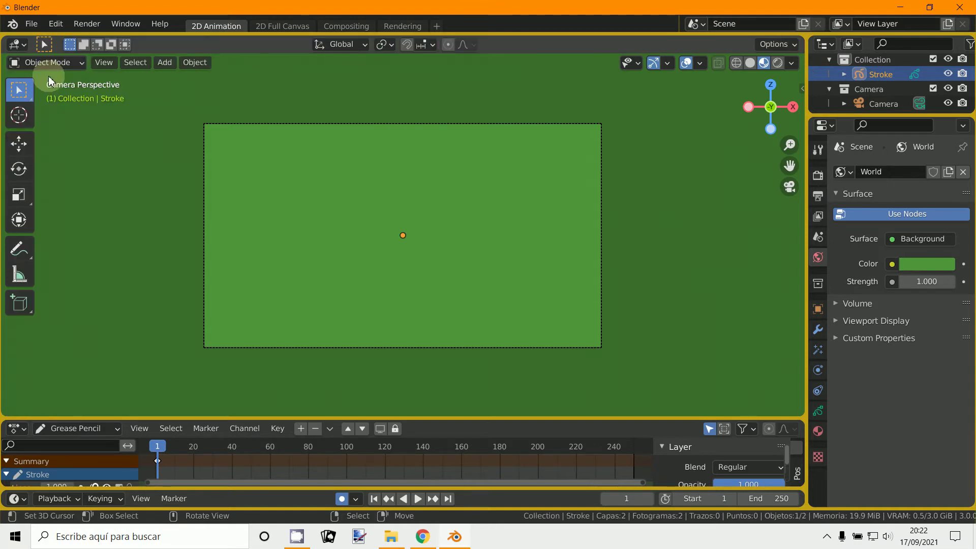
left_click(67, 65)
mouse_move(163, 62)
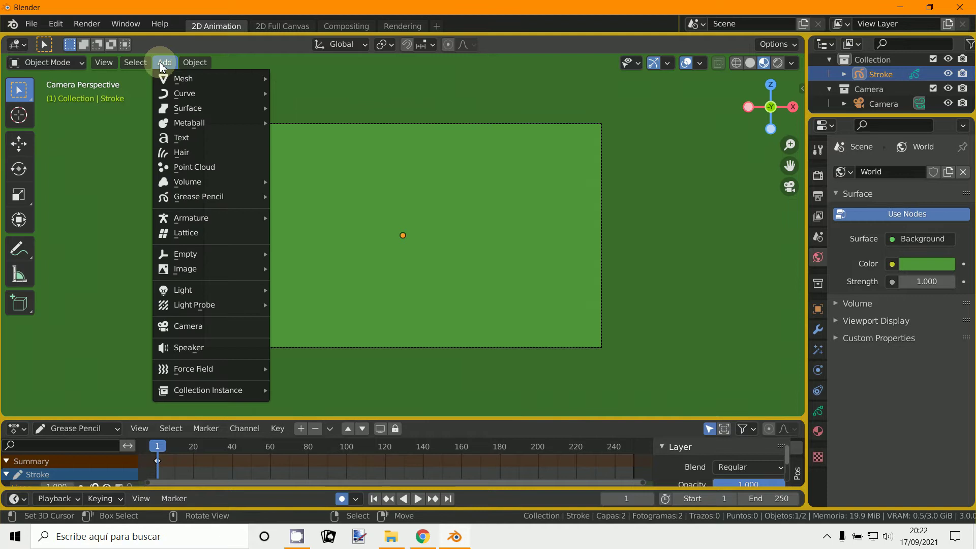
mouse_move(195, 196)
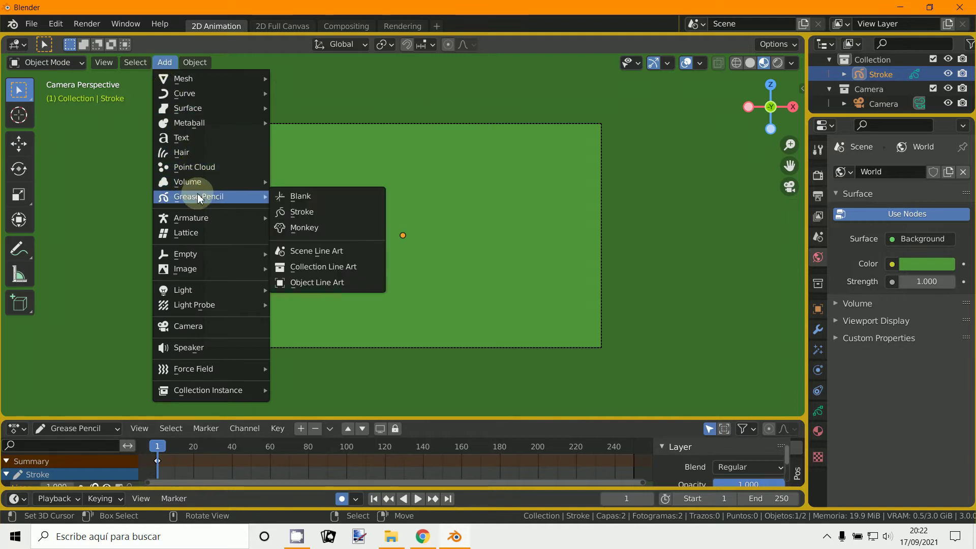
left_click(307, 196)
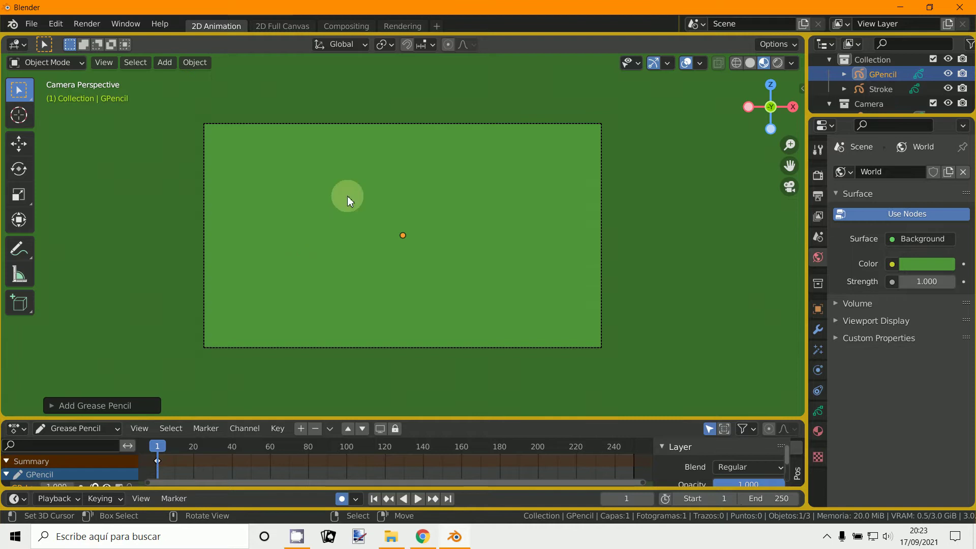
- In Draw Mode, draw a circle for a stick figure's head in the left half of the camera frame
left_click(56, 60)
left_click(53, 126)
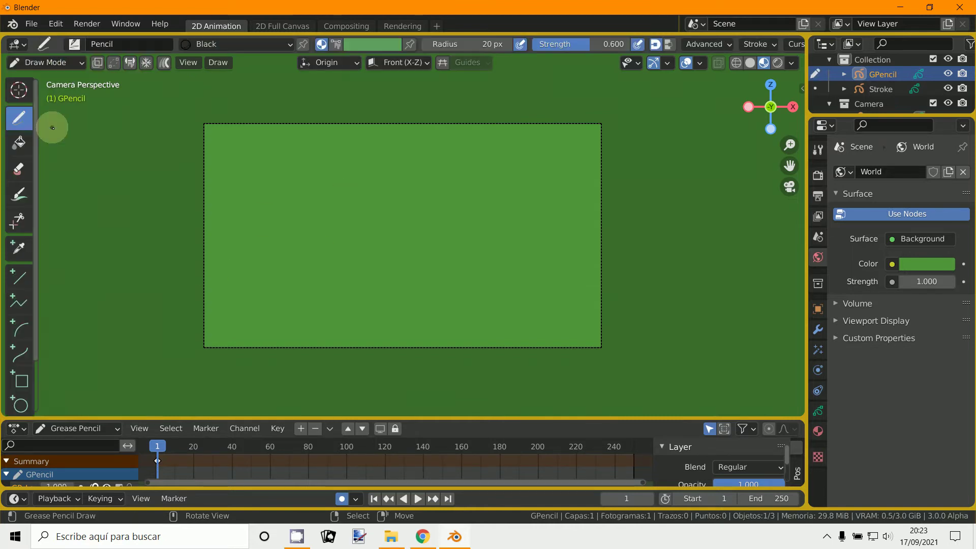
scroll(21, 330, "down", 3)
left_click(36, 341)
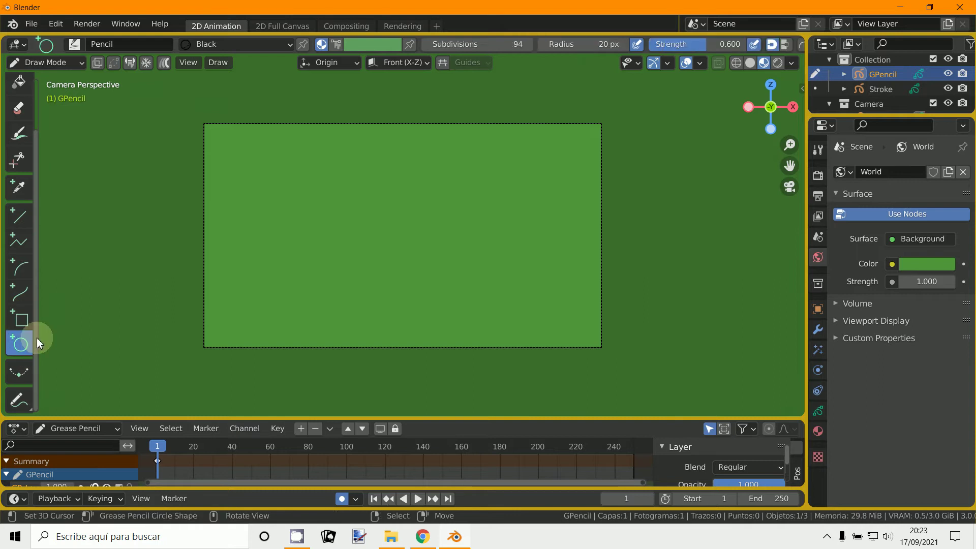
mouse_move(282, 184)
left_mouse_down()
mouse_move(307, 252)
mouse_move(345, 248)
left_mouse_up()
key("Return")
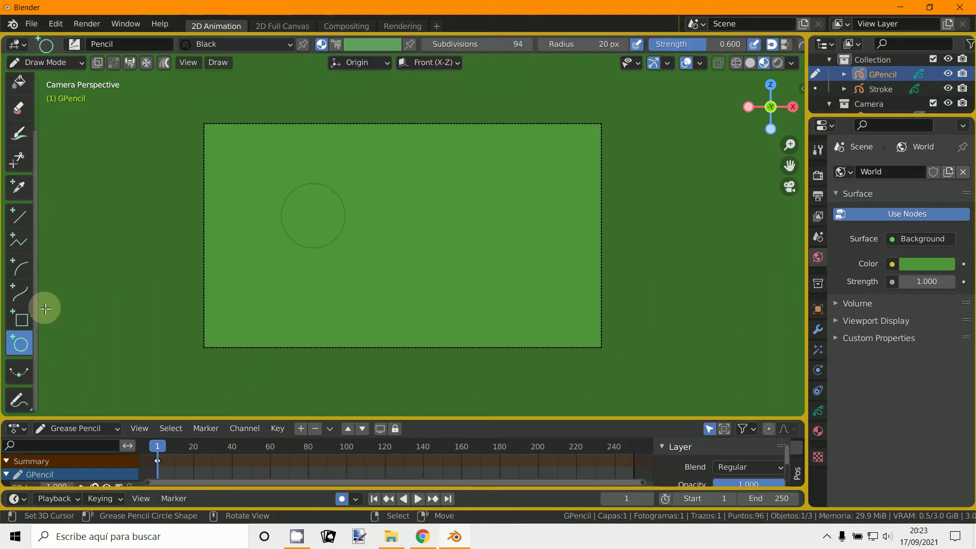
- Draw the stick figure's torso, two arms and two legs below the head with five straight Line strokes
scroll(42, 371, "down", 1)
scroll(42, 371, "down", 1)
scroll(20, 284, "up", 1)
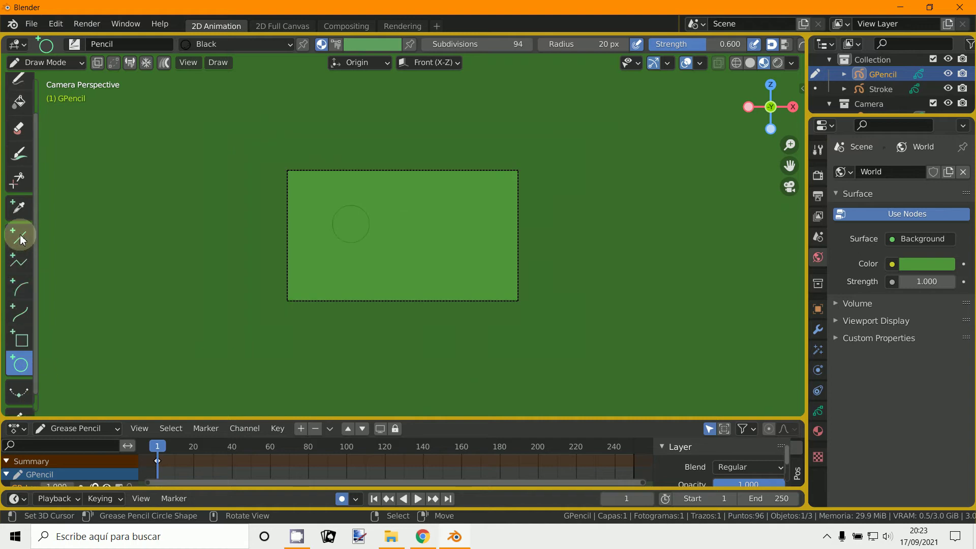
left_click(19, 236)
mouse_move(355, 241)
left_mouse_down()
mouse_move(351, 265)
mouse_move(370, 284)
mouse_move(331, 280)
mouse_move(368, 258)
mouse_move(324, 256)
left_mouse_up()
key("Return")
key("Return")
key("Return")
key("Return")
key("Return")
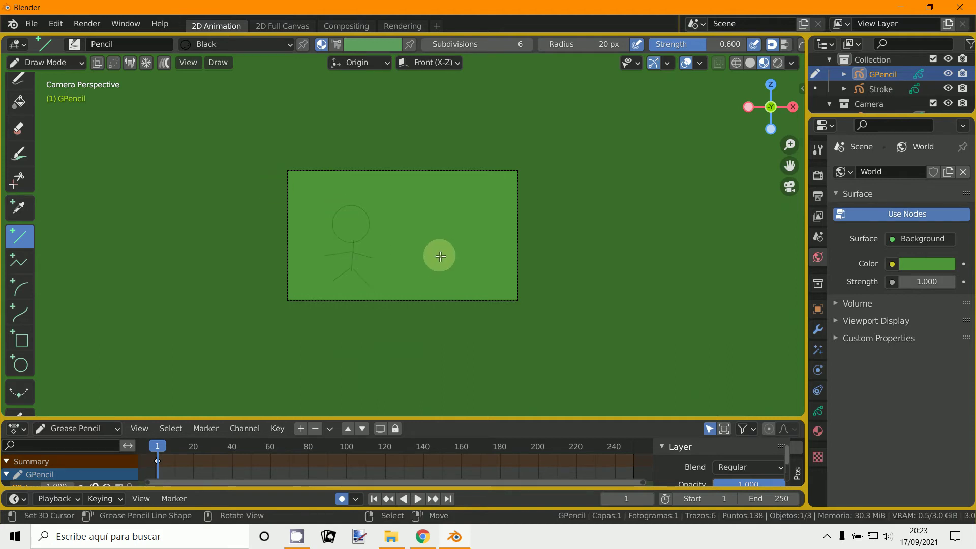
scroll(441, 256, "up", 2)
scroll(363, 267, "up", 1)
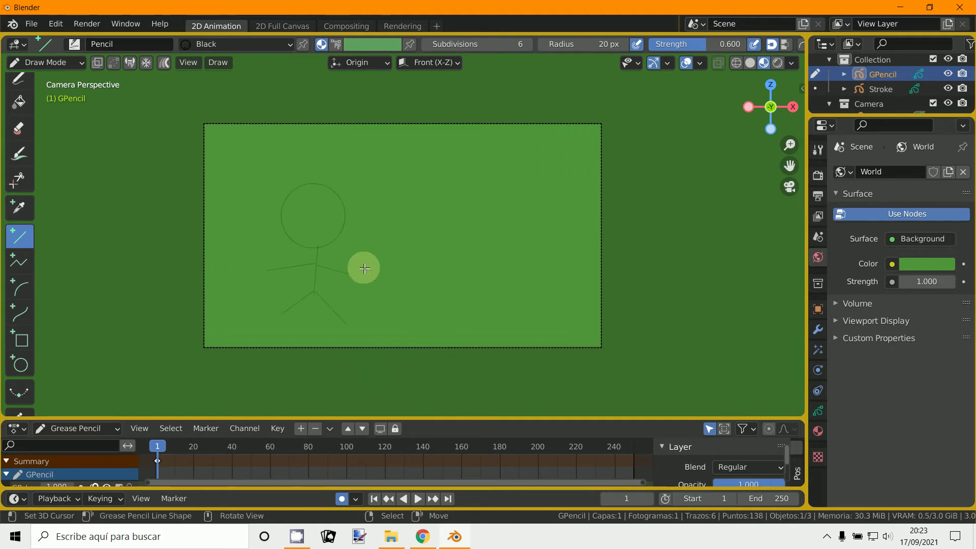
- Enable the fill of the figure's Black material and make its base colour an opaque brown: H 0.044, S 0.991, V 0.168, A 1.000
left_click(819, 431)
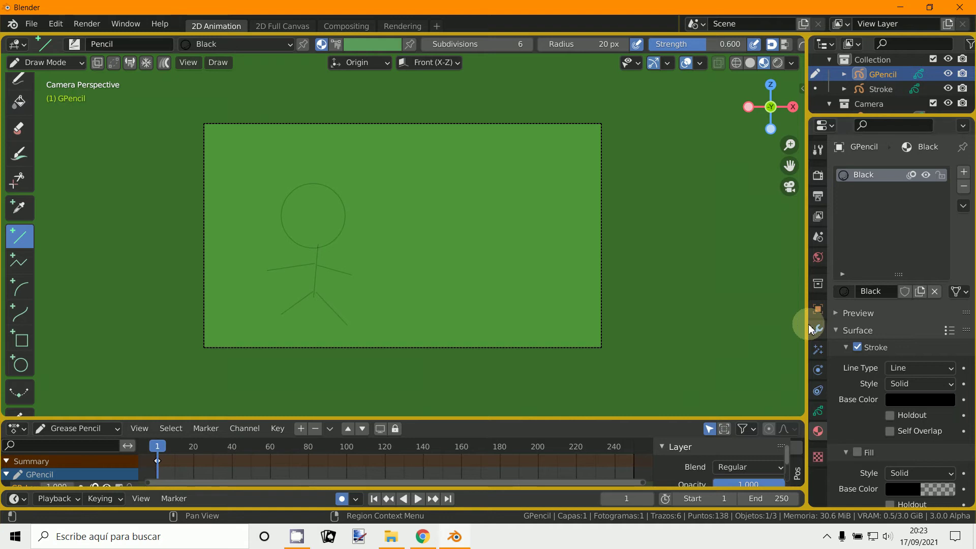
left_click_drag(809, 326, 768, 295)
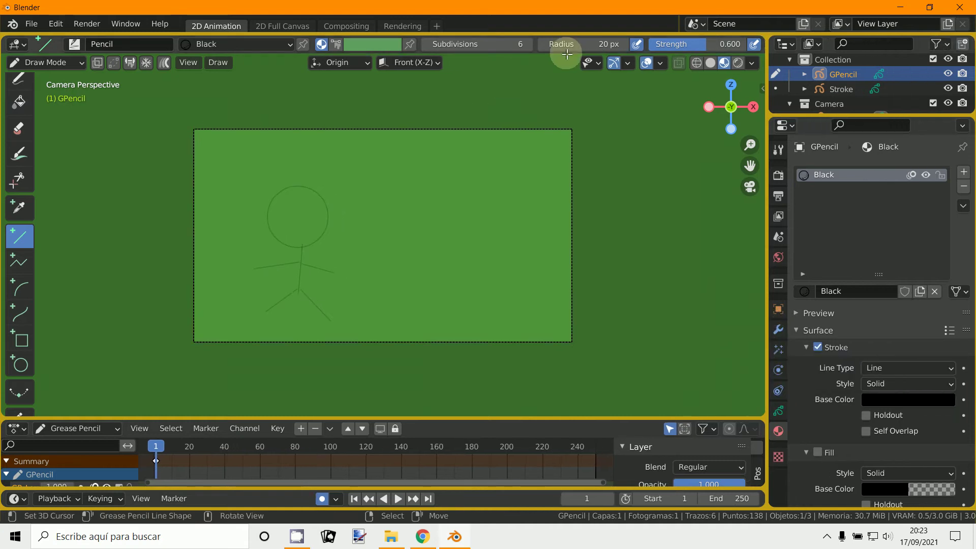
left_click(889, 402)
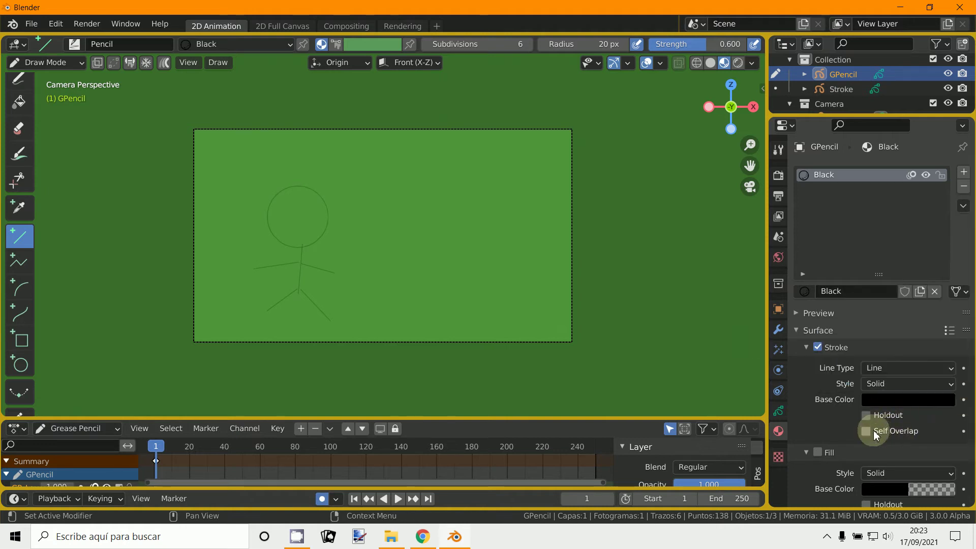
scroll(875, 435, "down", 2)
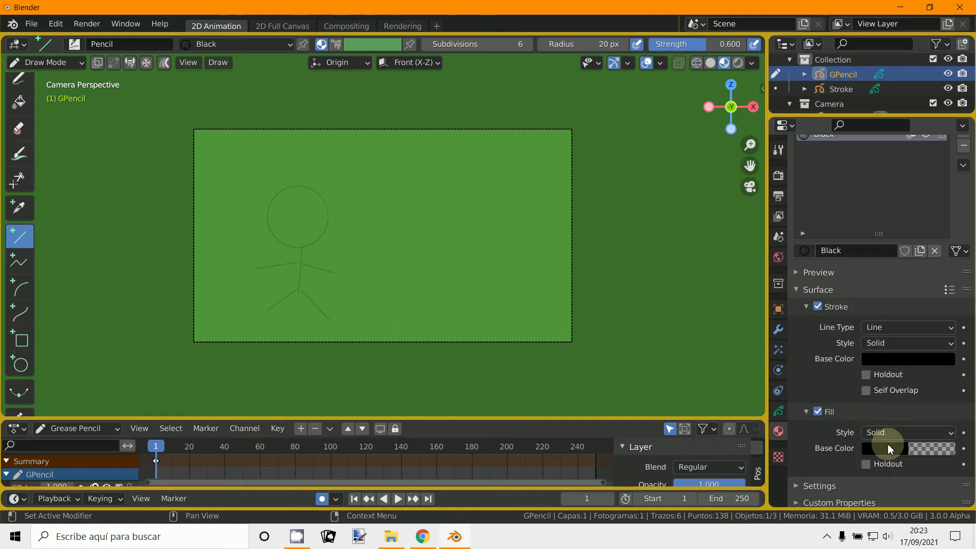
left_click(887, 441)
left_click_drag(905, 427, 918, 431)
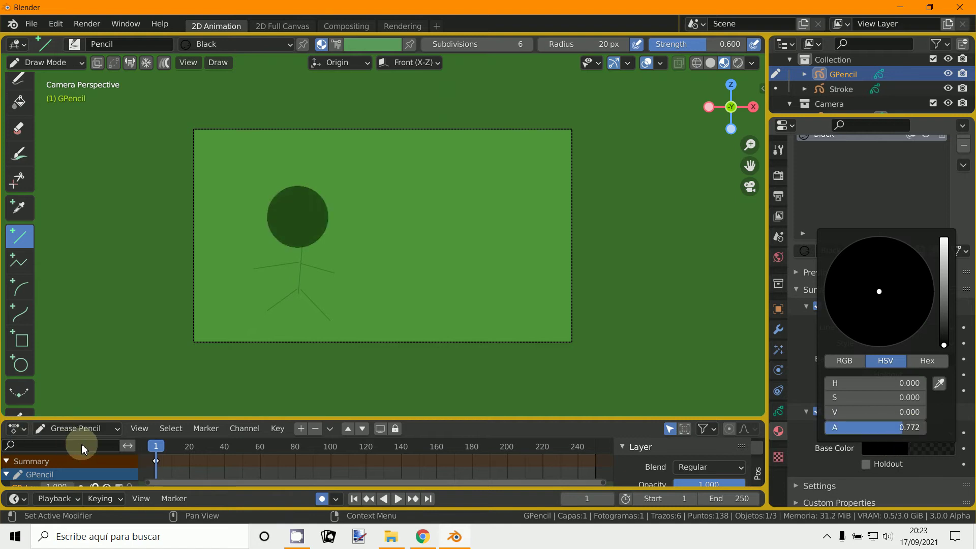
left_click_drag(952, 339, 944, 298)
left_click_drag(882, 299, 857, 336)
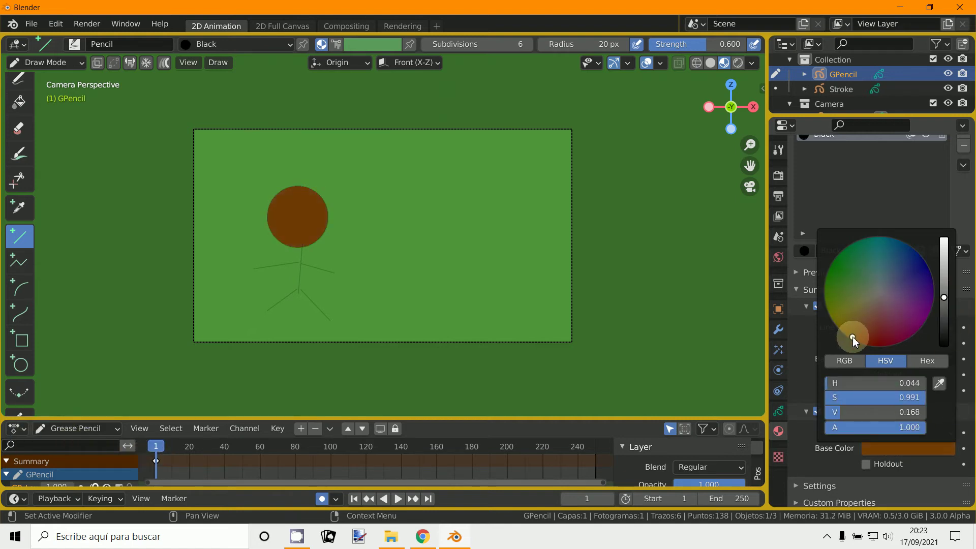
scroll(468, 320, "up", 2)
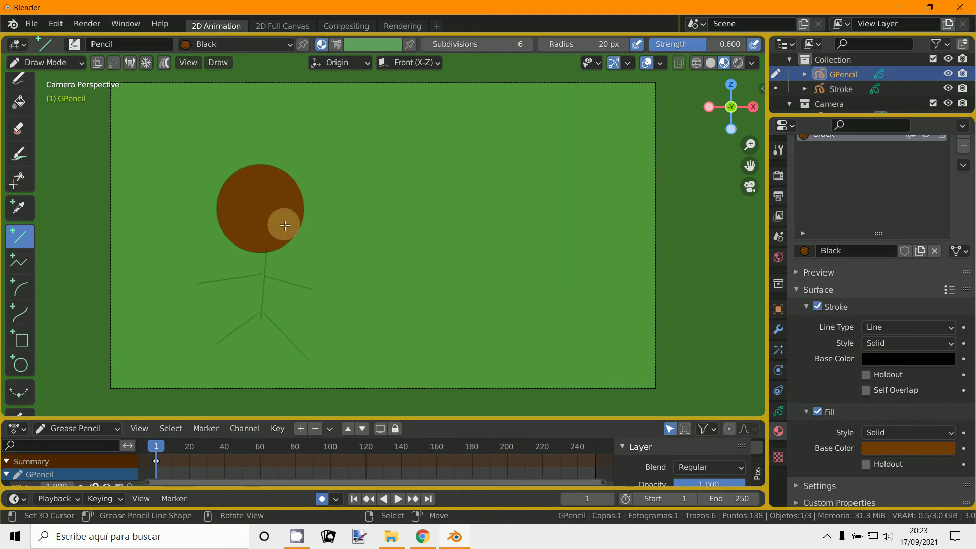
left_click(897, 434)
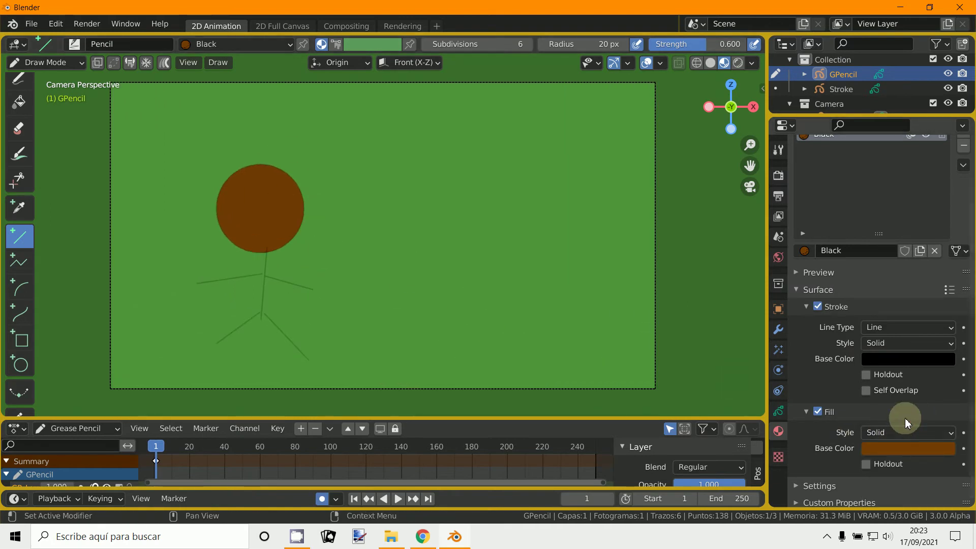
left_click(895, 432)
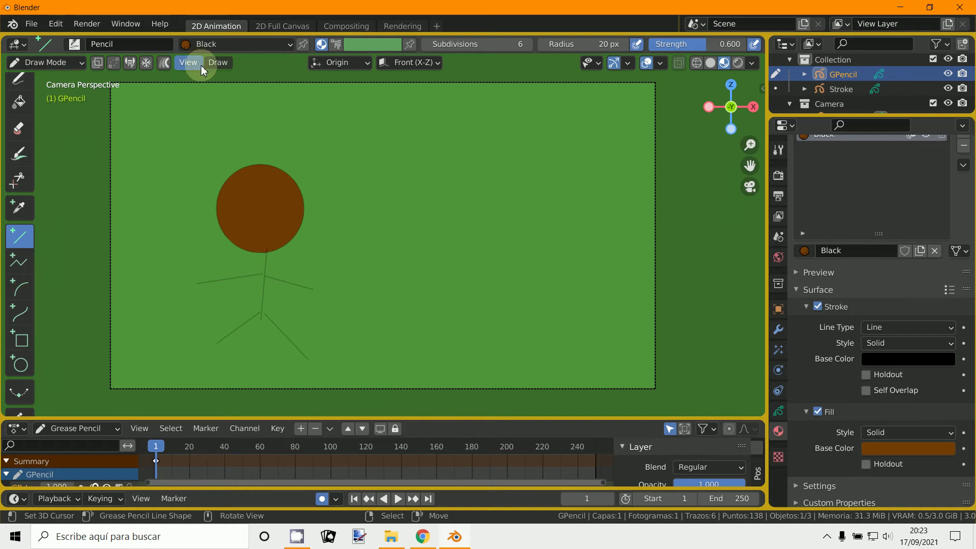
- Return to Object Mode and add a second blank Grease Pencil object
left_click(217, 63)
left_click(45, 65)
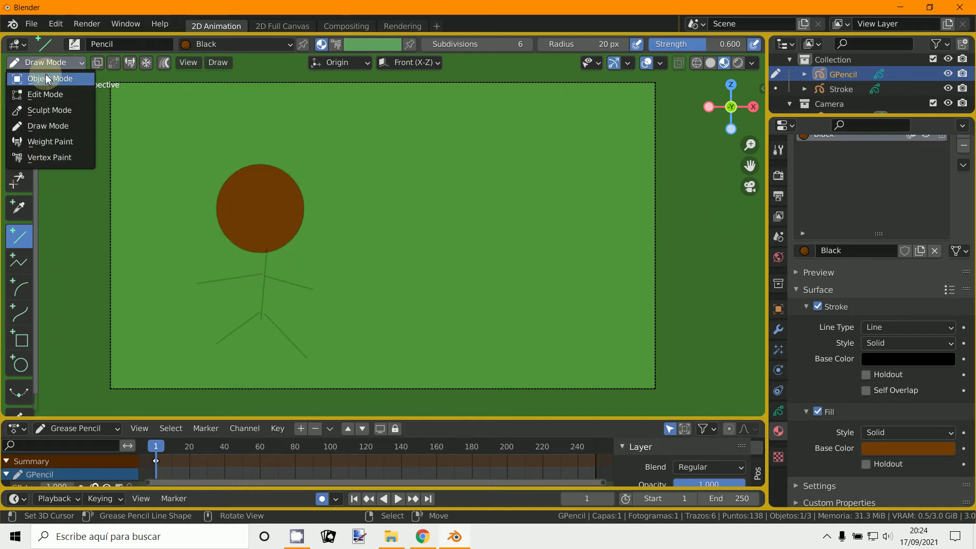
left_click(47, 79)
left_click(165, 62)
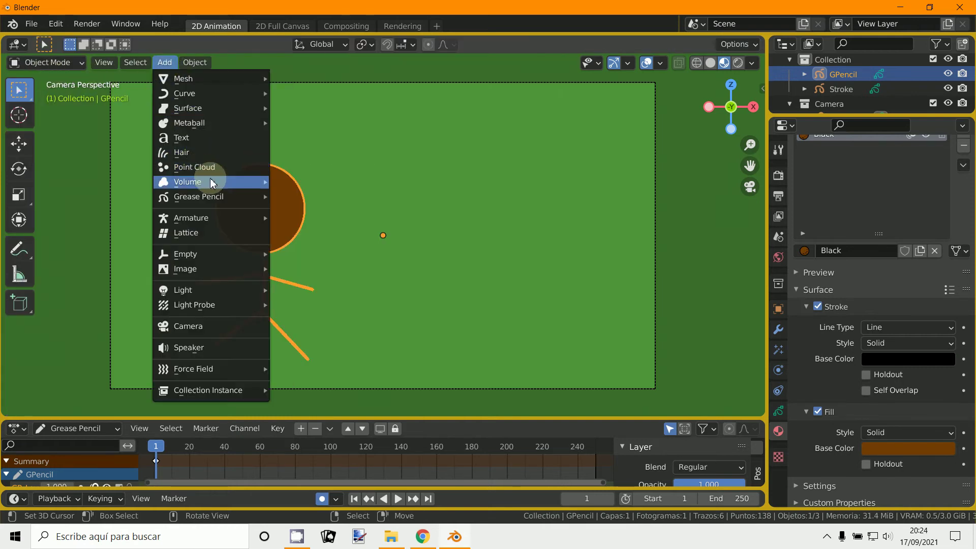
mouse_move(216, 199)
left_click(312, 195)
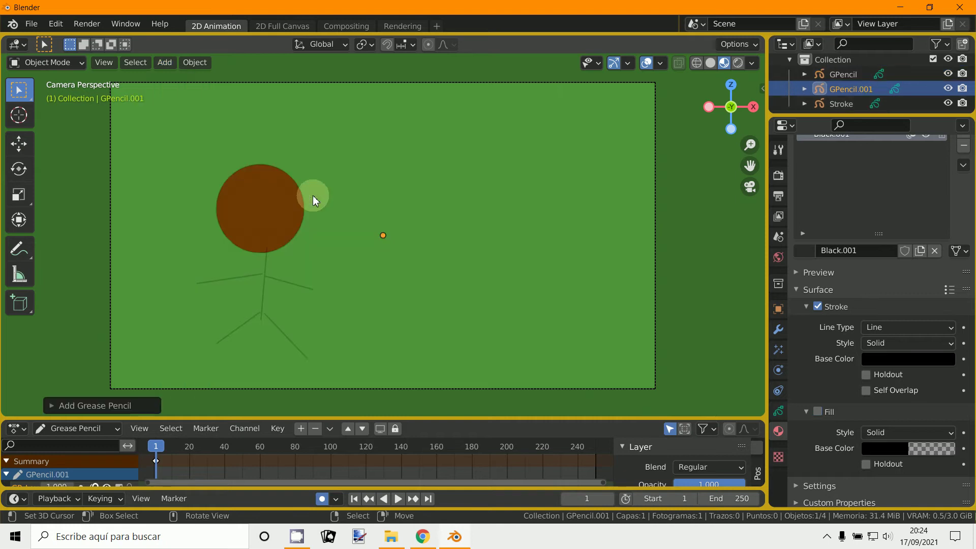
- In Draw Mode, draw a rectangle with the Box tool to the right of the stick figure's head
left_click(49, 62)
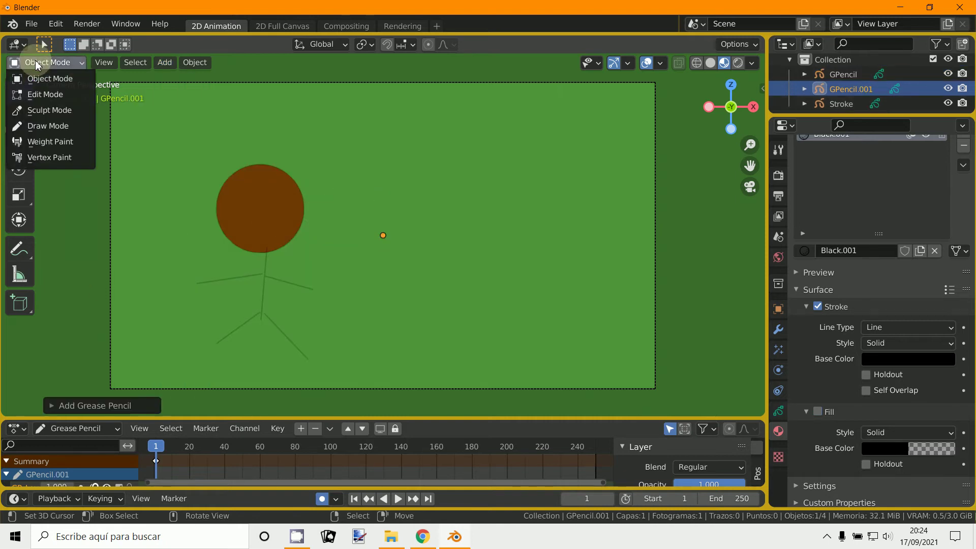
left_click(48, 126)
scroll(41, 322, "down", 2)
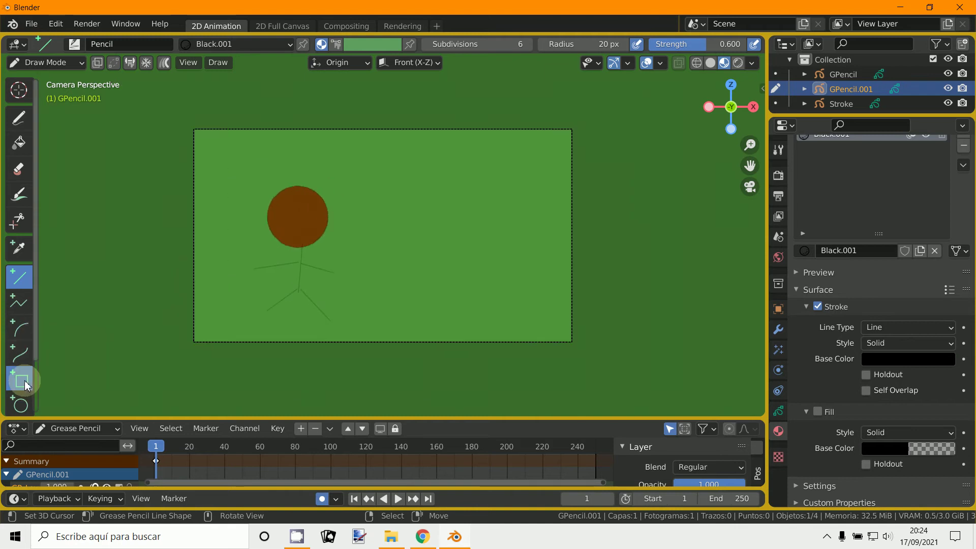
left_click(21, 381)
left_click_drag(359, 189, 441, 246)
key("Return")
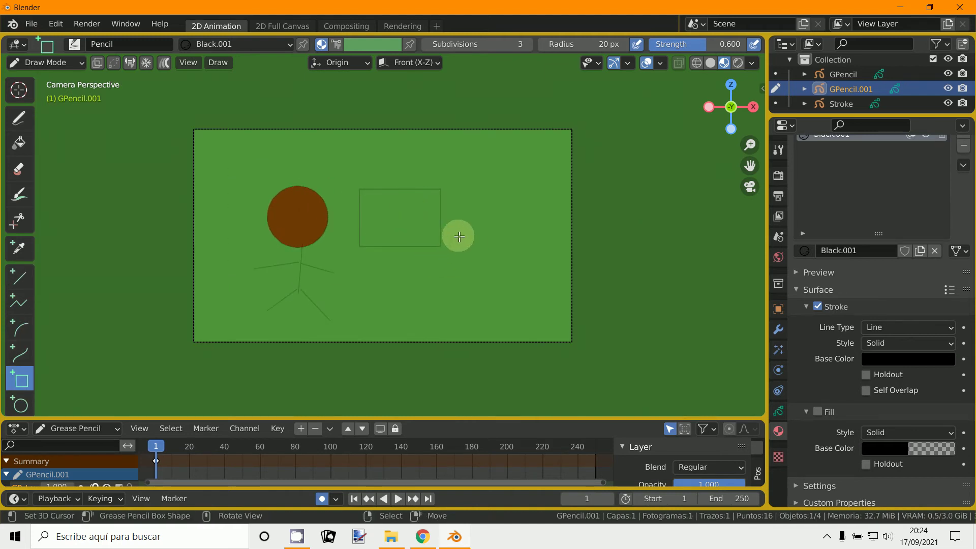
- Enable the fill of the rectangle's Black.001 material and set the fill style to Texture
scroll(785, 424, "down", 1)
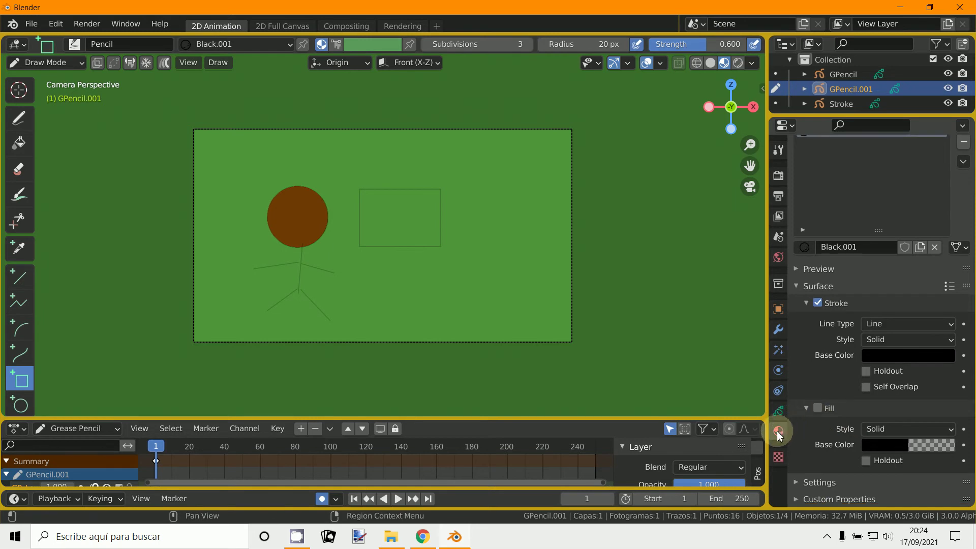
left_click(817, 409)
left_click(894, 431)
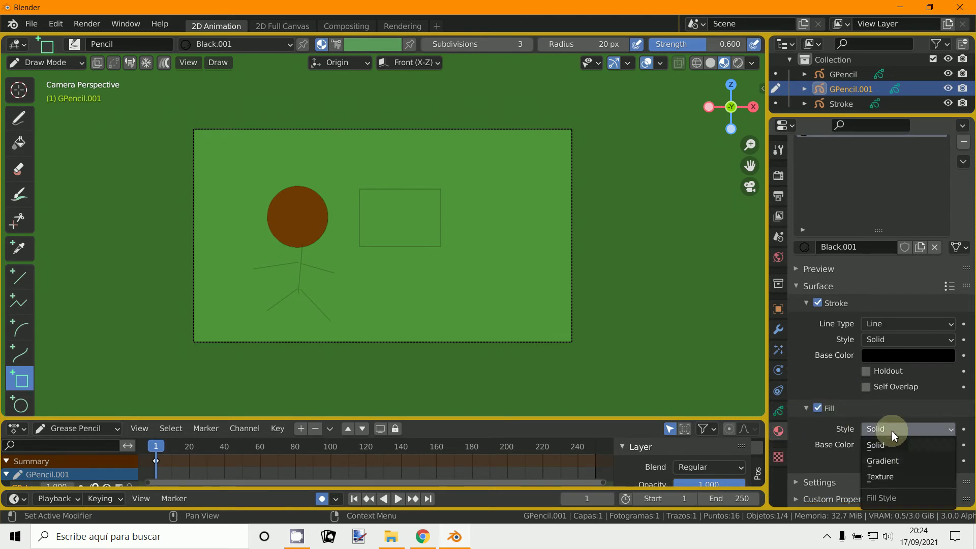
left_click(890, 478)
- Set the rectangle's fill base colour to dark blue with an alpha of 1.000
left_click(904, 447)
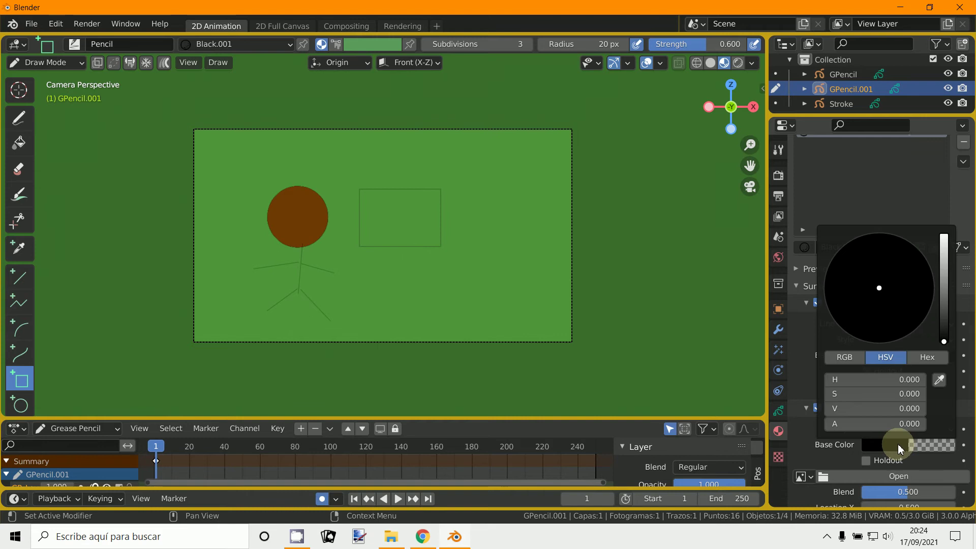
left_click_drag(893, 424, 942, 427)
left_click(939, 383)
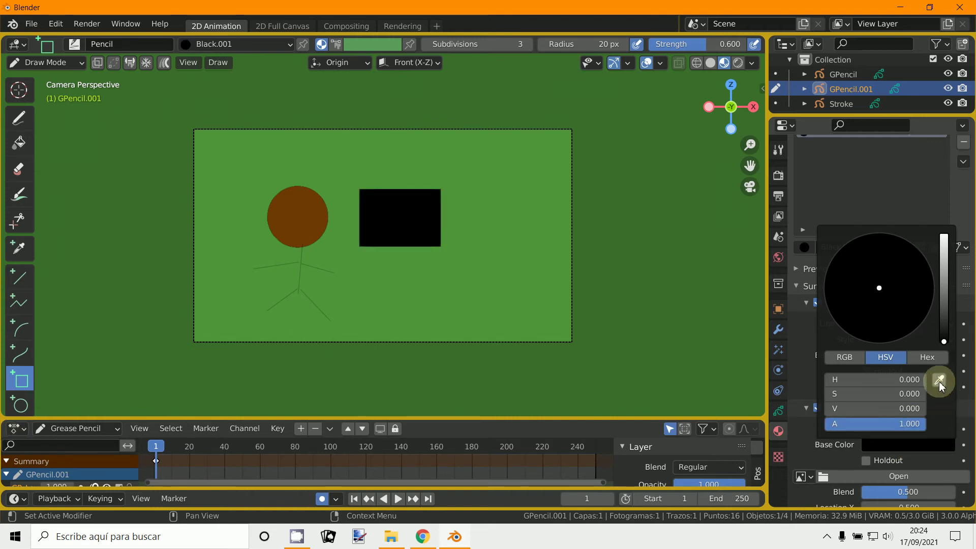
left_click_drag(944, 341, 941, 285)
left_click_drag(868, 285, 915, 268)
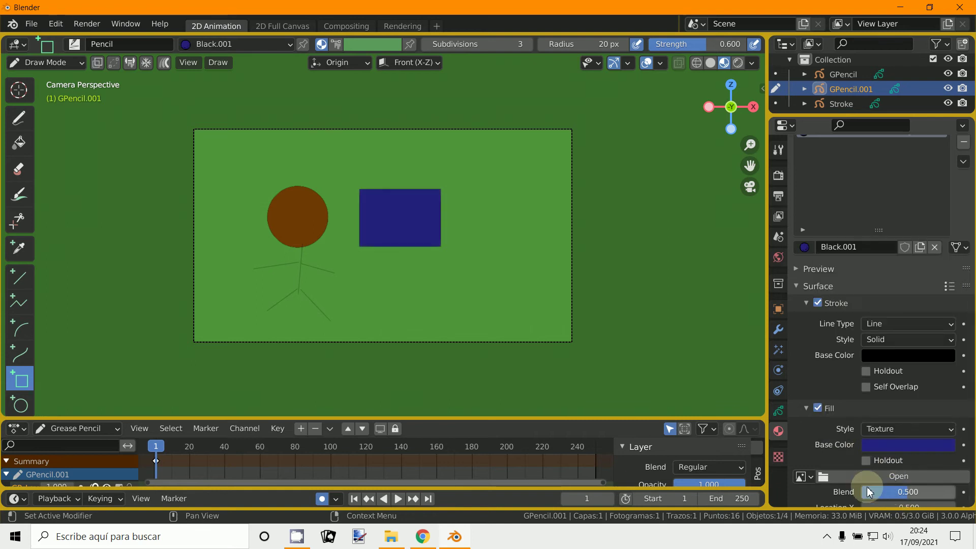
- Load 9-leaves-pattern.jpg from the Cenefas folder as the fill texture of the rectangle's material
scroll(869, 488, "down", 2)
left_click(897, 437)
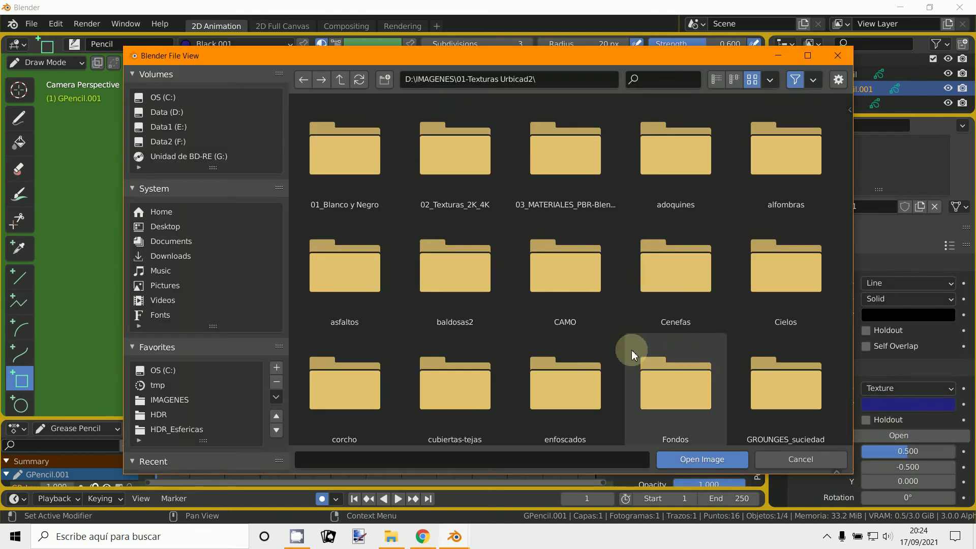
double_click(692, 284)
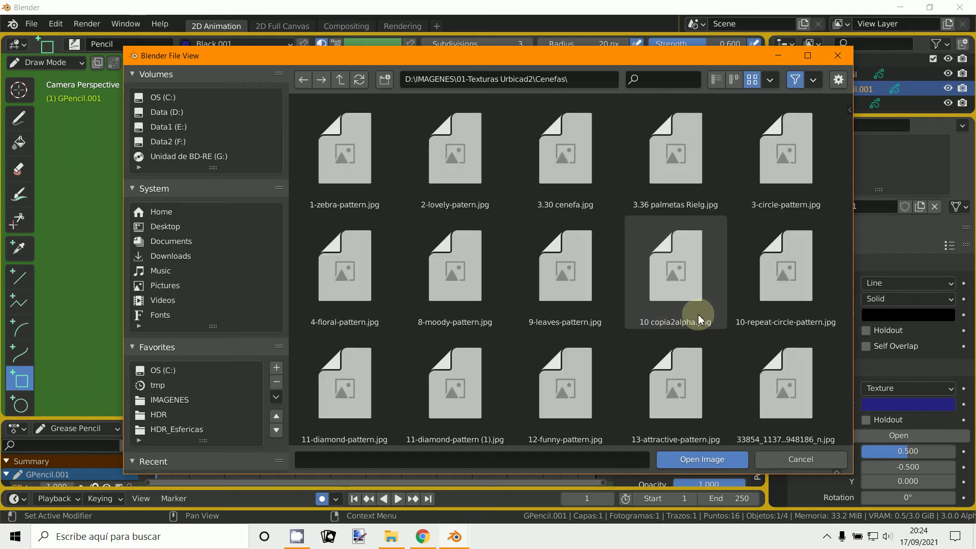
left_click(578, 261)
key("Return")
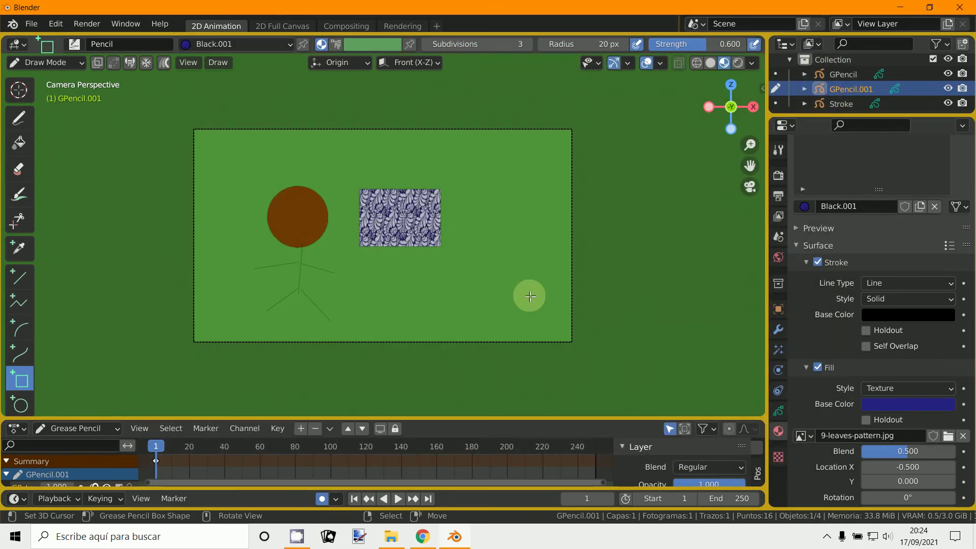
- Return to Object Mode and move the textured rectangle along the X axis until it is over the stick figure's head
left_click(46, 62)
left_click(41, 79)
middle_click_drag(251, 231, 317, 257)
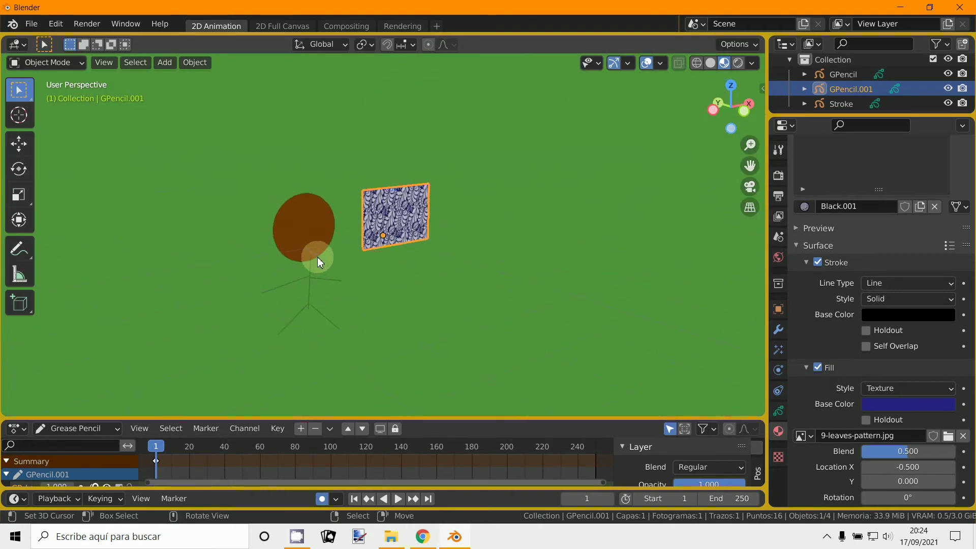
key("g")
key("x")
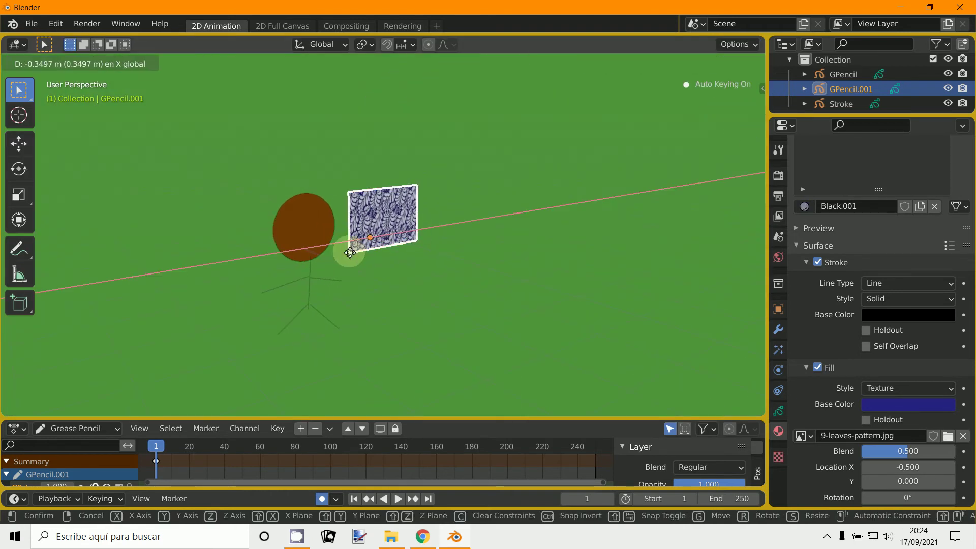
left_click(307, 270)
- Move the textured rectangle along the Y axis so that it sits in front of the stick figure's head
middle_click_drag(307, 269, 374, 266)
key("g")
key("y")
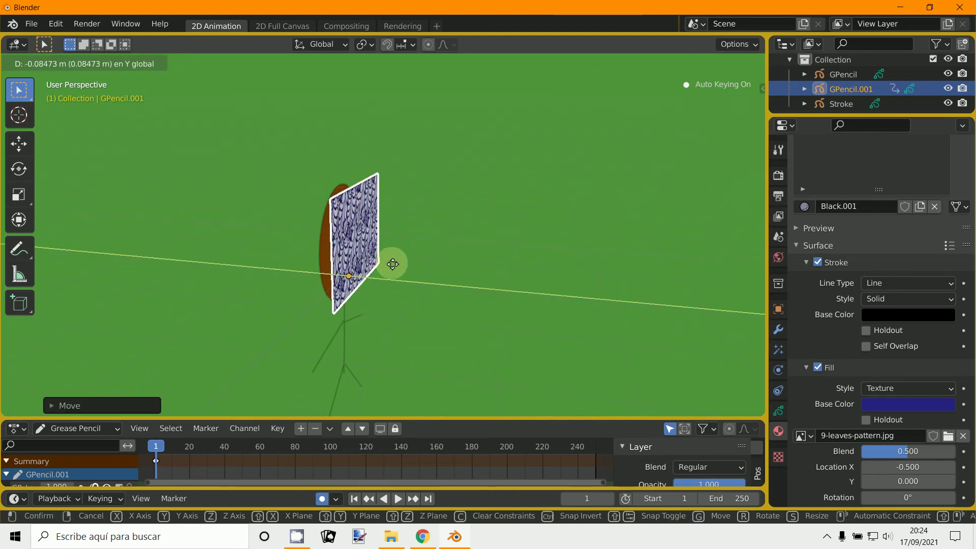
left_click(372, 266)
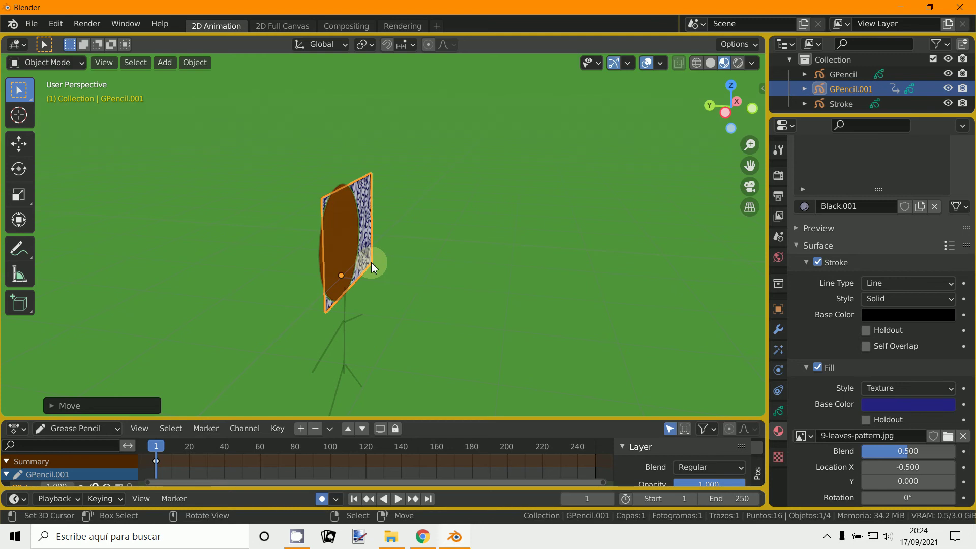
key("g")
key("y")
left_click(382, 272)
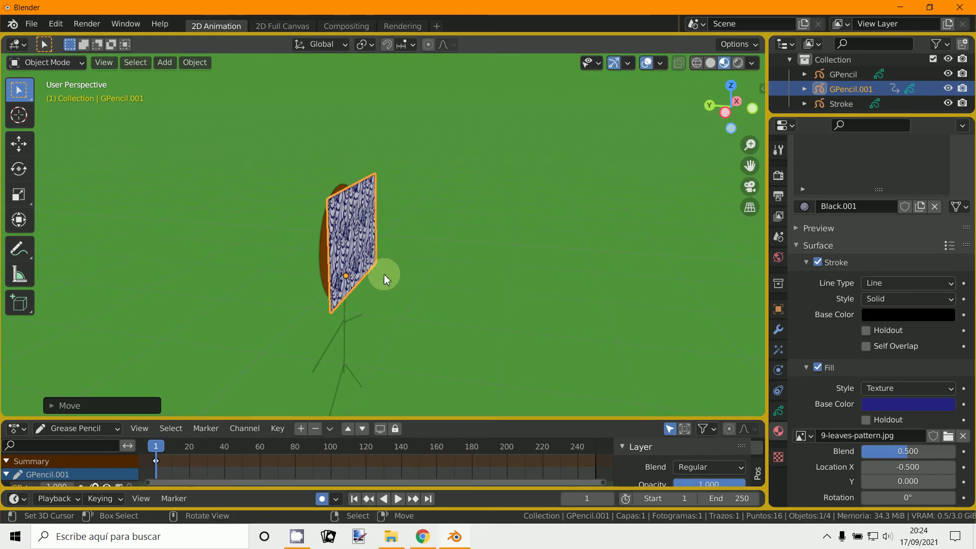
- In camera view, move the textured rectangle slightly to the left so it is roughly centred over the head
middle_click_drag(384, 277, 336, 275)
key("KP_0")
scroll(329, 270, "up", 3)
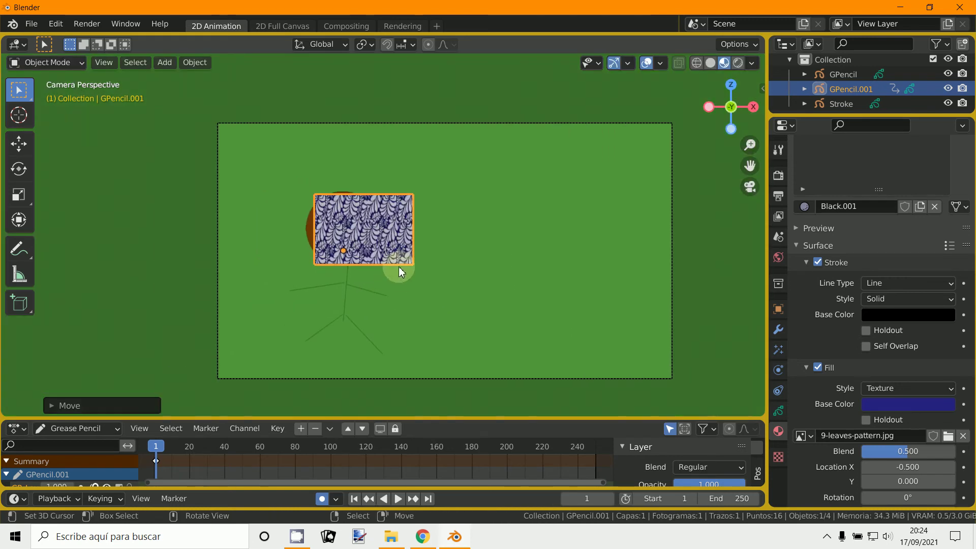
key("g")
left_click(382, 272)
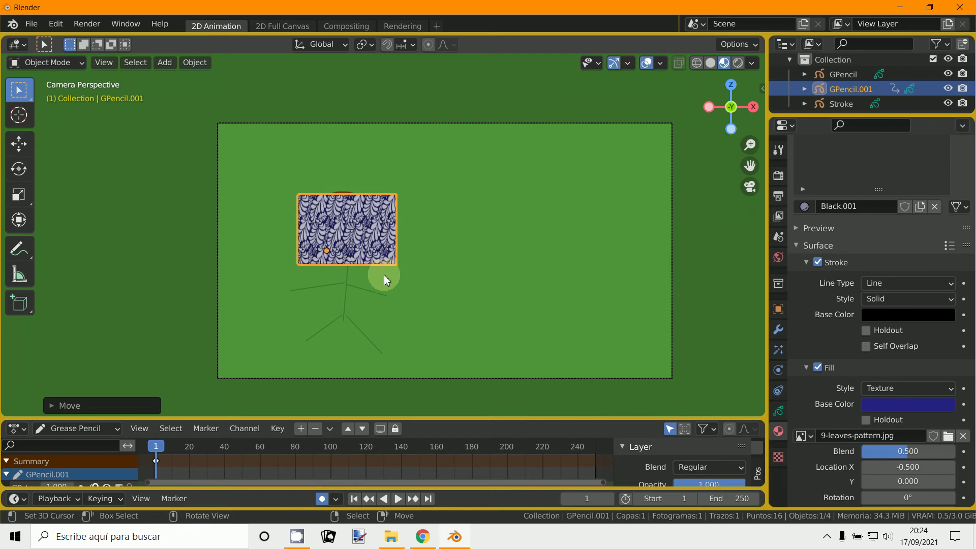
scroll(379, 285, "up", 1)
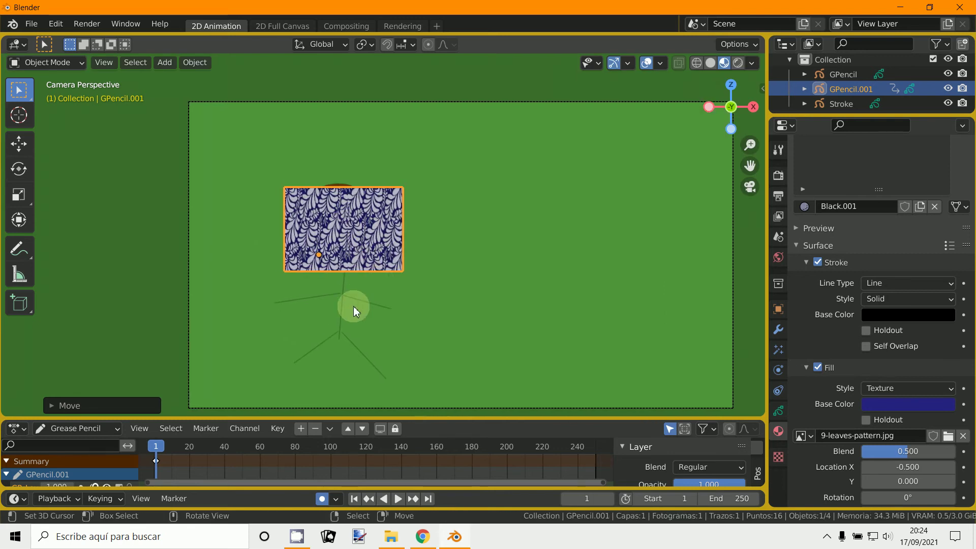
- At frame 5, move the textured rectangle to the right and the stick figure down and to the right beneath it
left_click(164, 473)
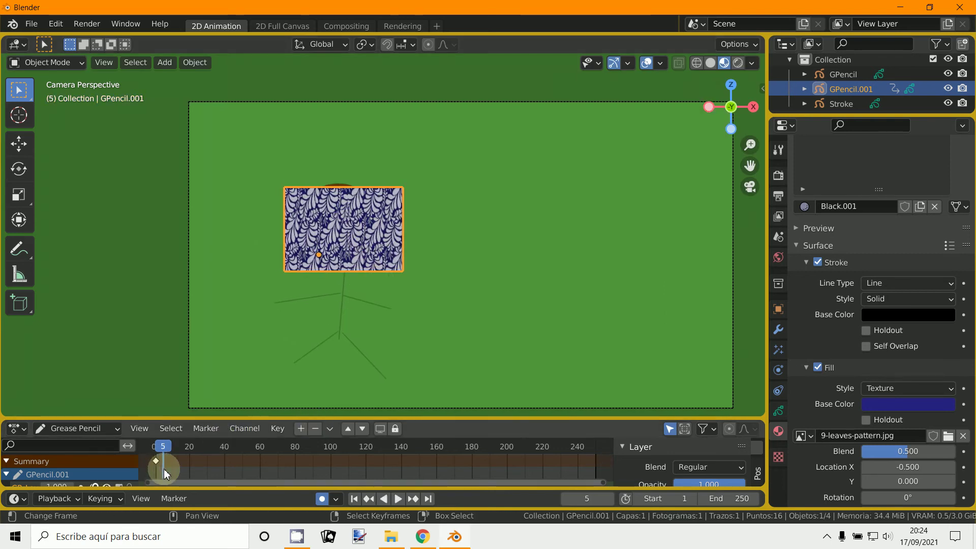
left_click_drag(383, 266, 410, 265)
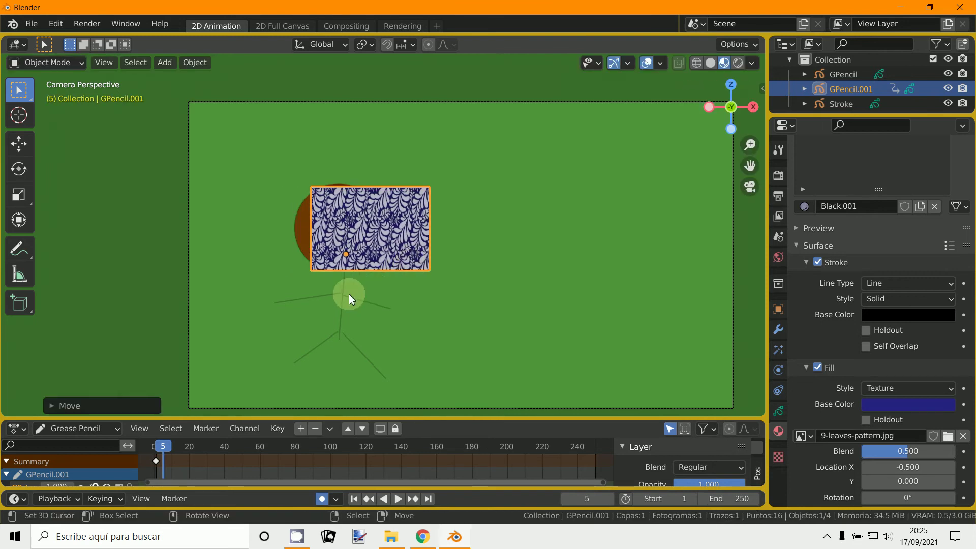
left_click(299, 256)
left_click_drag(304, 263, 326, 308)
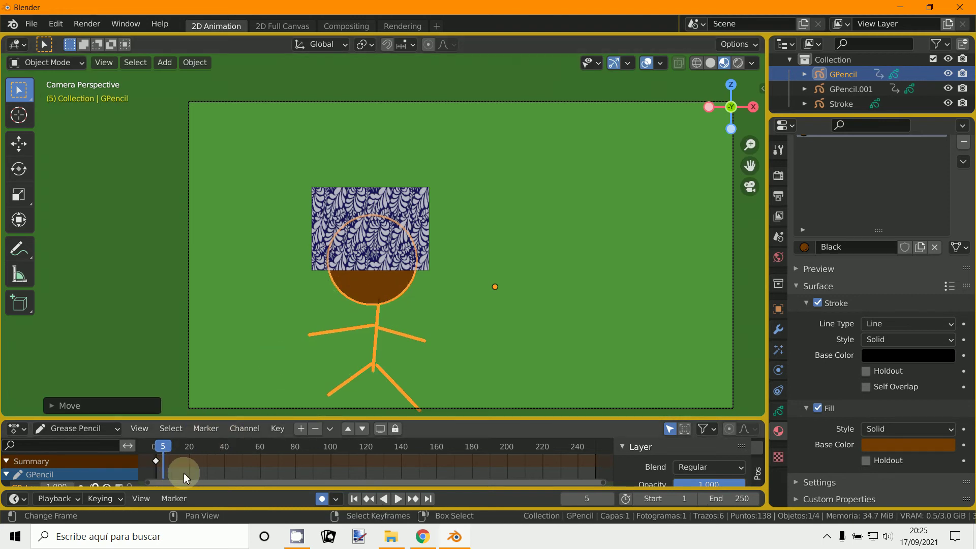
- Insert an Available keyframe for the stick figure at frame 5, and select the textured rectangle
key("i")
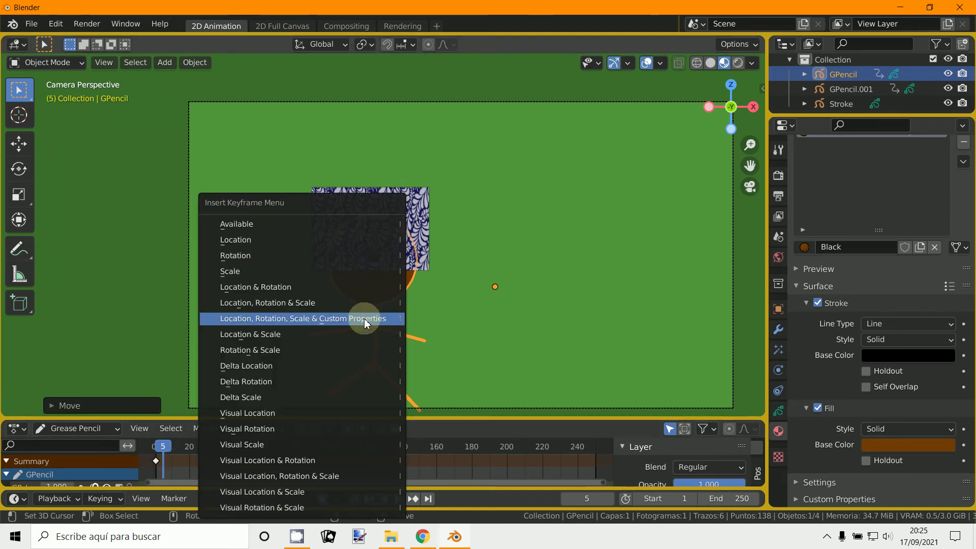
left_click(344, 228)
left_click(410, 263)
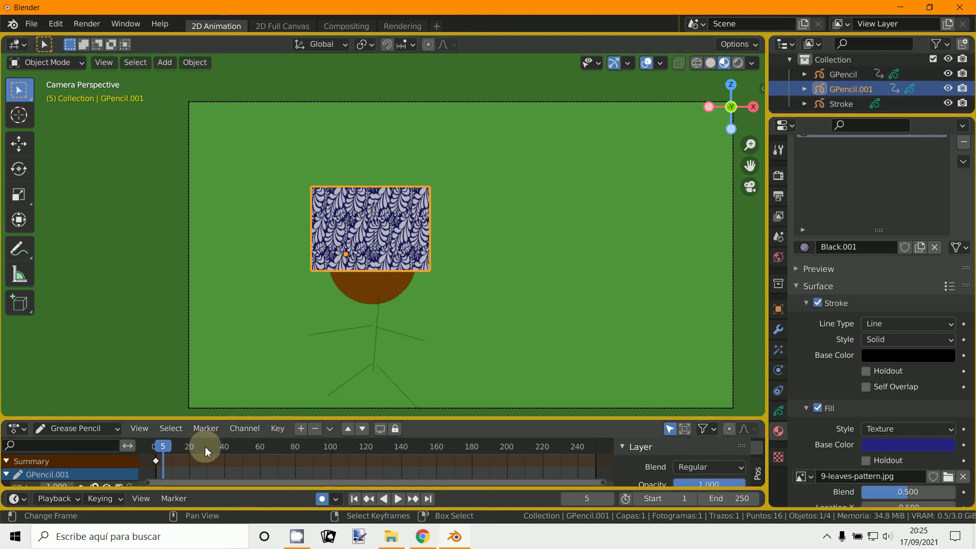
- Go back to frame 1 and play the animation to check the movement
mouse_move(170, 465)
left_mouse_down()
mouse_move(163, 452)
mouse_move(156, 460)
mouse_move(171, 462)
mouse_move(155, 460)
left_mouse_up()
key("space")
key("space")
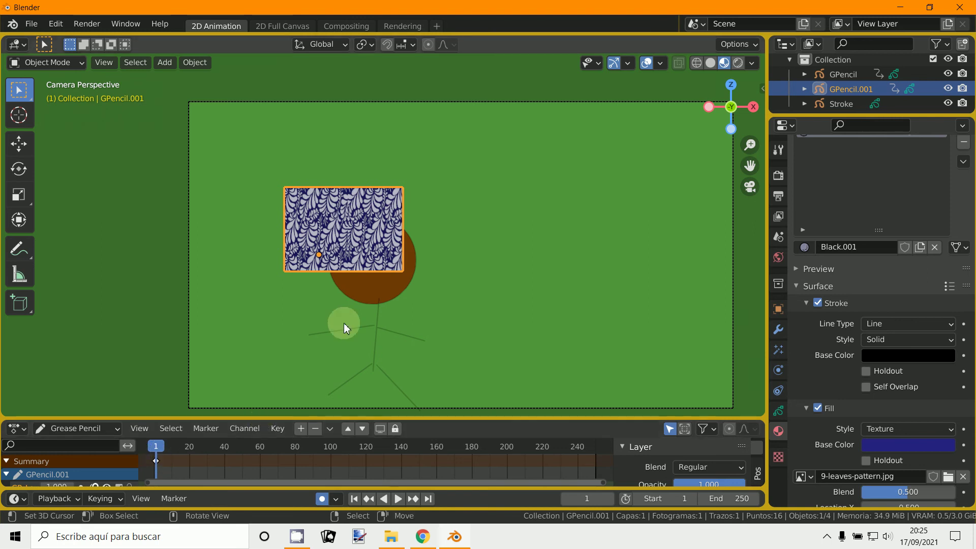
- At frame 1, move the stick figure up and to the left so its head is centred behind the textured rectangle
left_click(358, 302)
left_click_drag(359, 302, 328, 292)
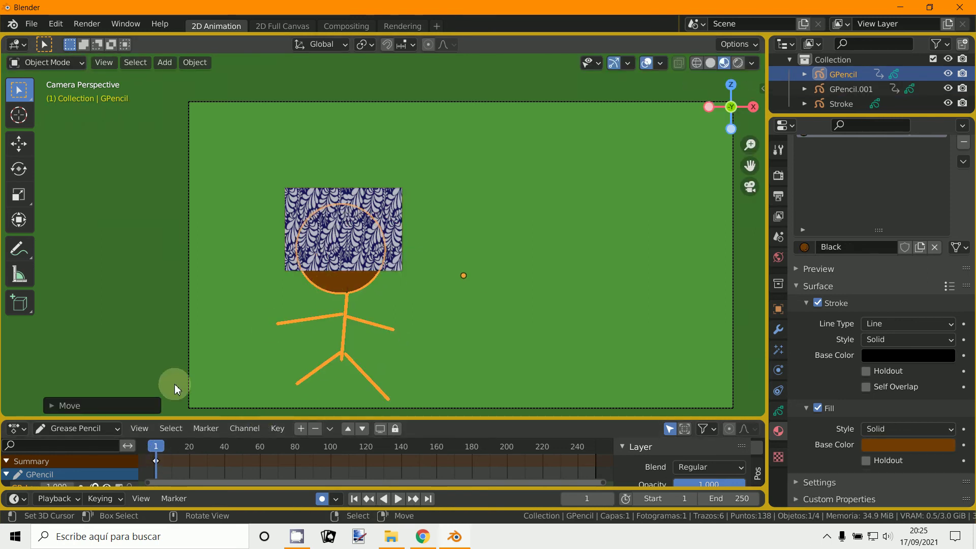
scroll(730, 476, "down", 2)
scroll(730, 478, "up", 1)
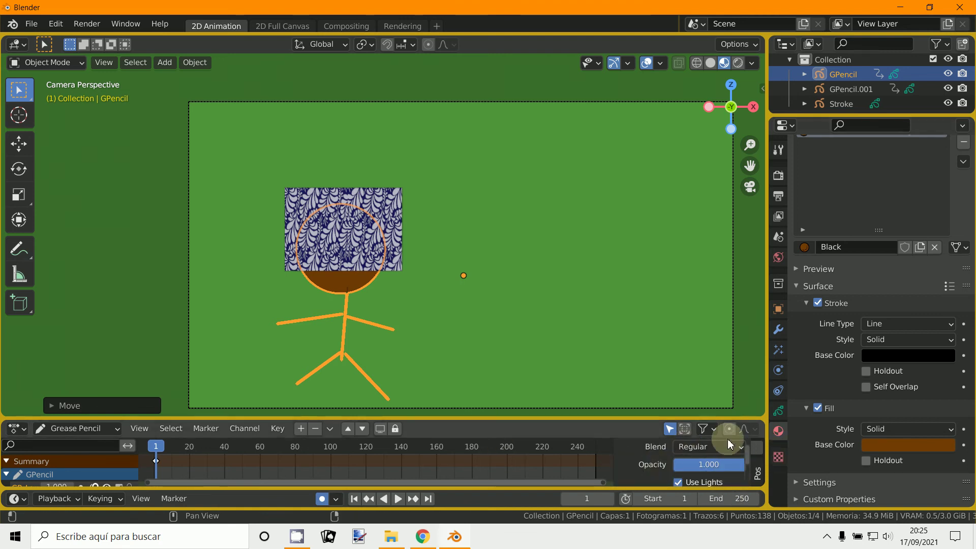
scroll(730, 444, "up", 1)
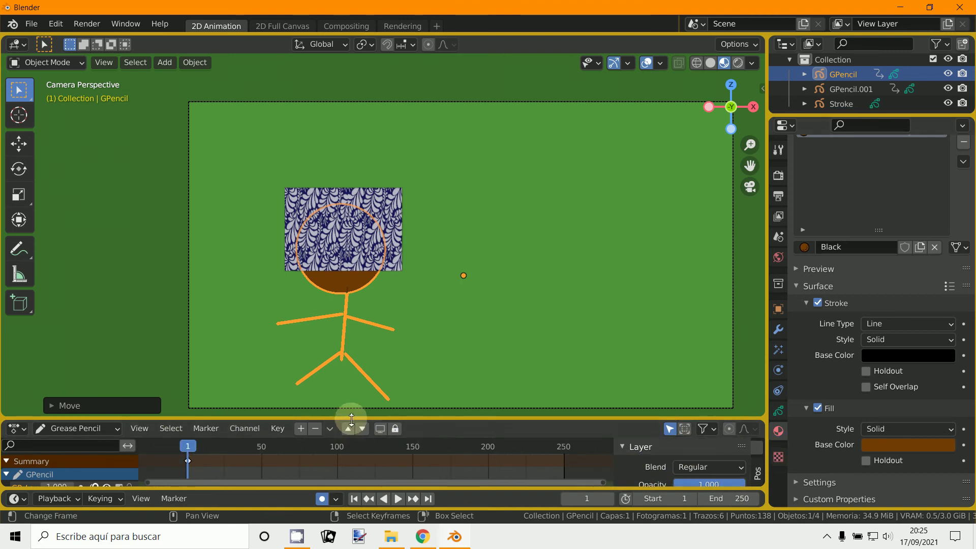
- Enlarge the timeline area and insert an Available keyframe for the stick figure at frame 1
left_click_drag(351, 421, 375, 337)
key("i")
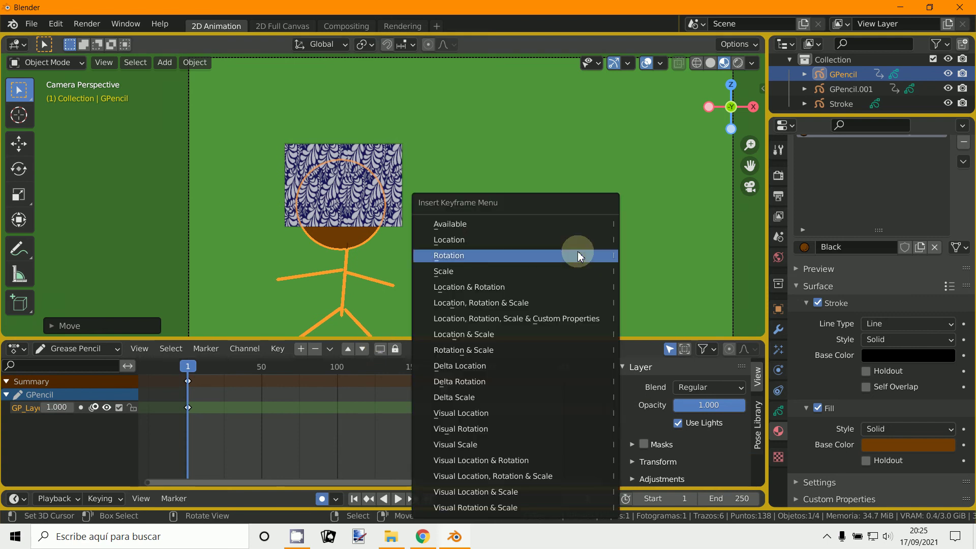
left_click(568, 228)
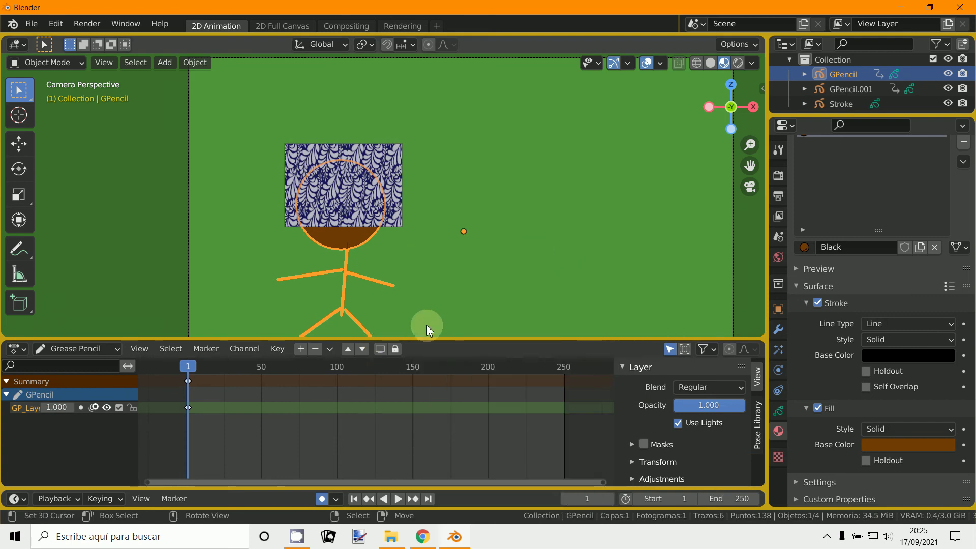
- Go to frame 2, check the keyframes of all Grease Pencil objects together with playback, and reselect only the stick figure
left_click_drag(185, 404, 189, 404)
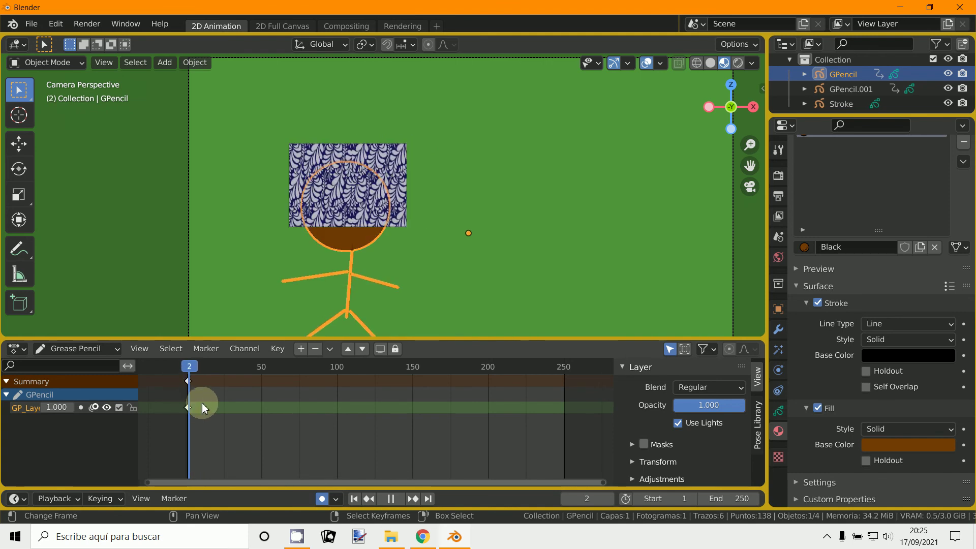
scroll(448, 265, "up", 3)
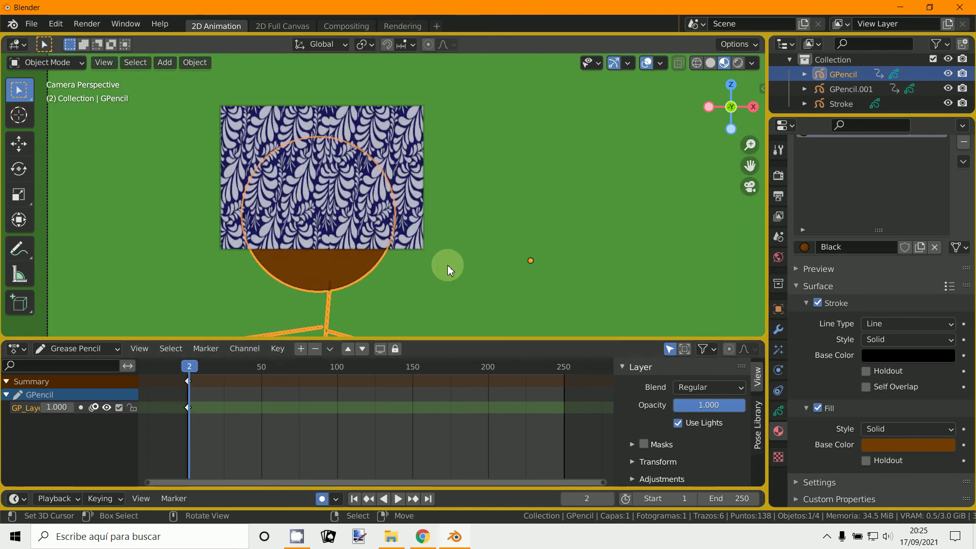
key("a")
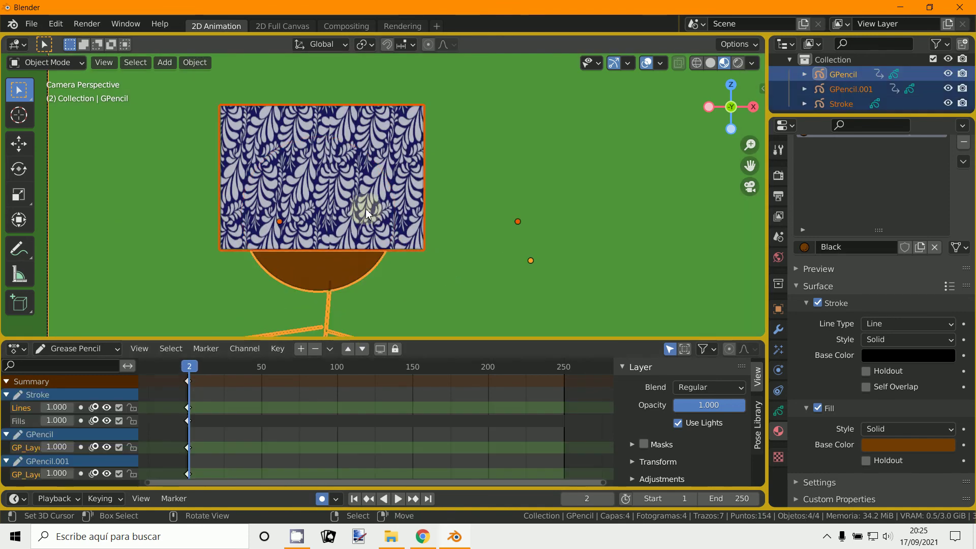
scroll(354, 275, "down", 2)
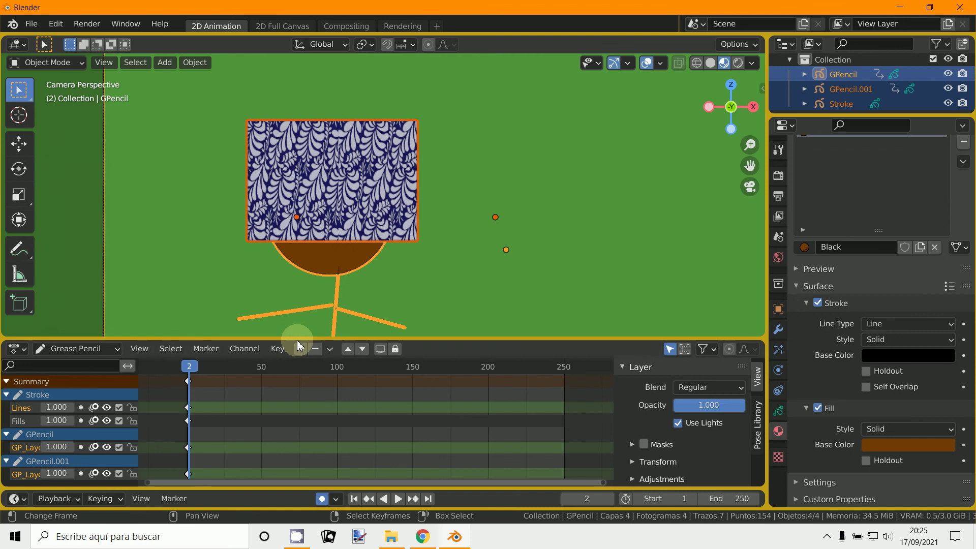
left_click(188, 405)
key("space")
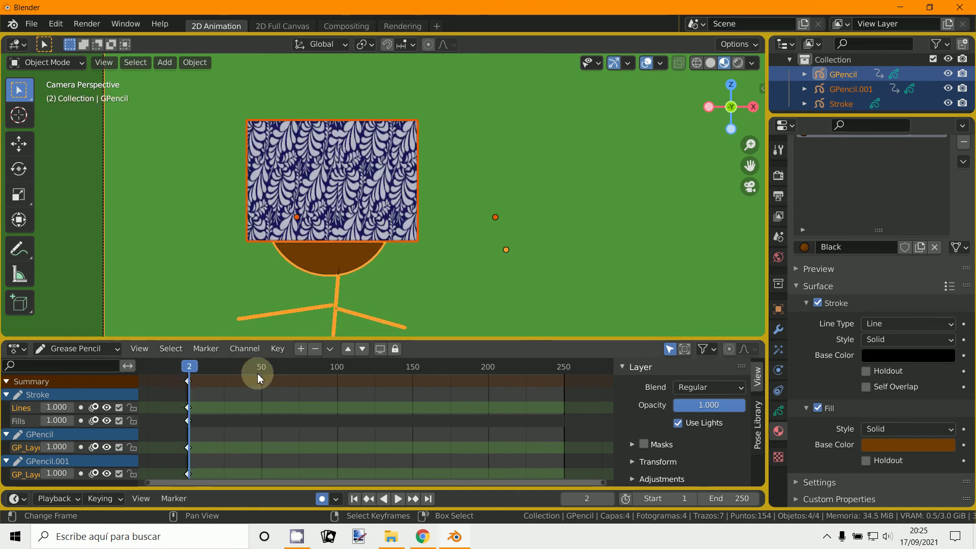
key("space")
left_click(365, 236)
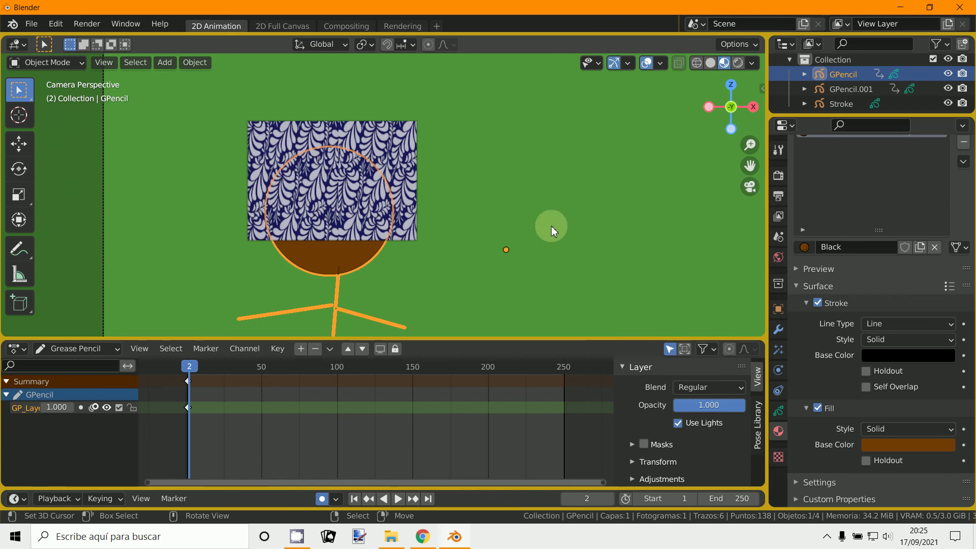
- Render frame 2 as a still image, examine the result and return to the main scene window
key("F12")
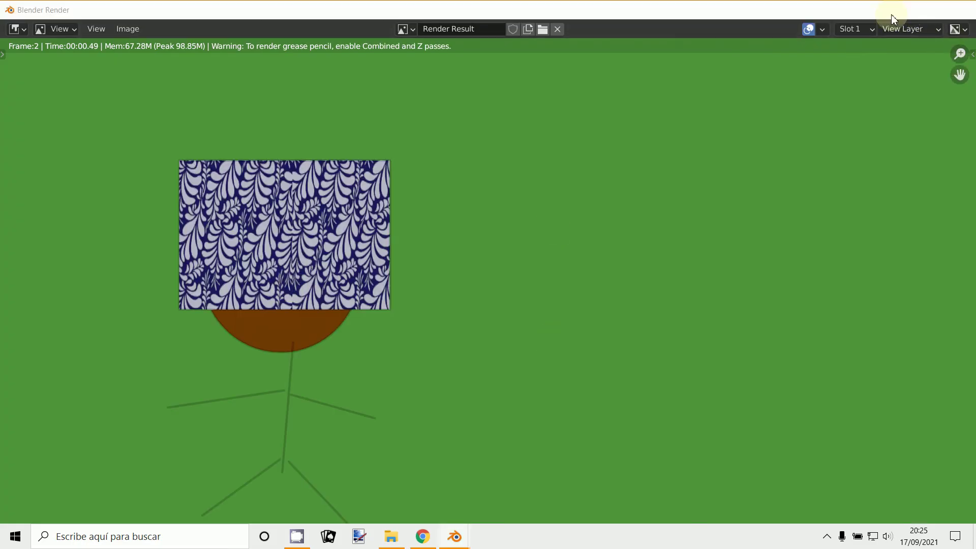
left_click(960, 10)
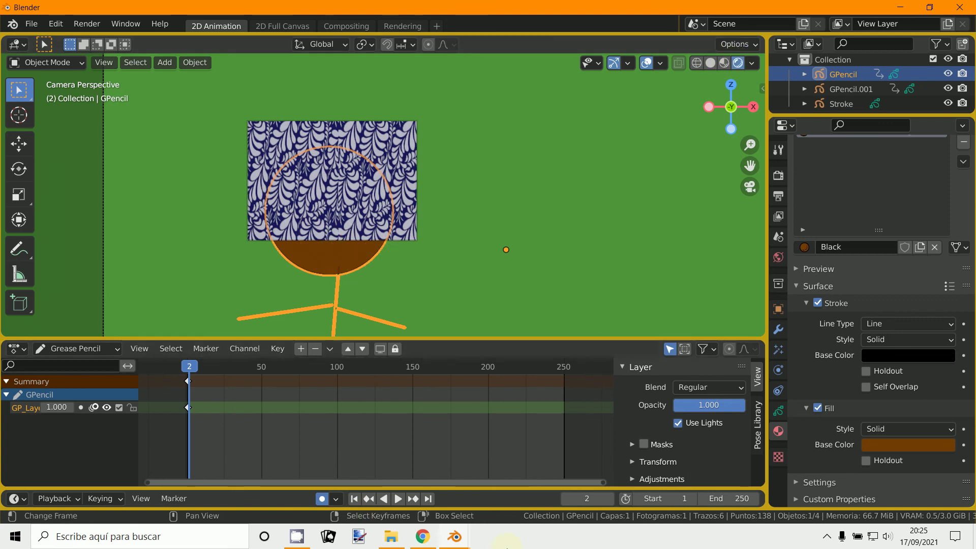
left_click(456, 535)
left_click(517, 456)
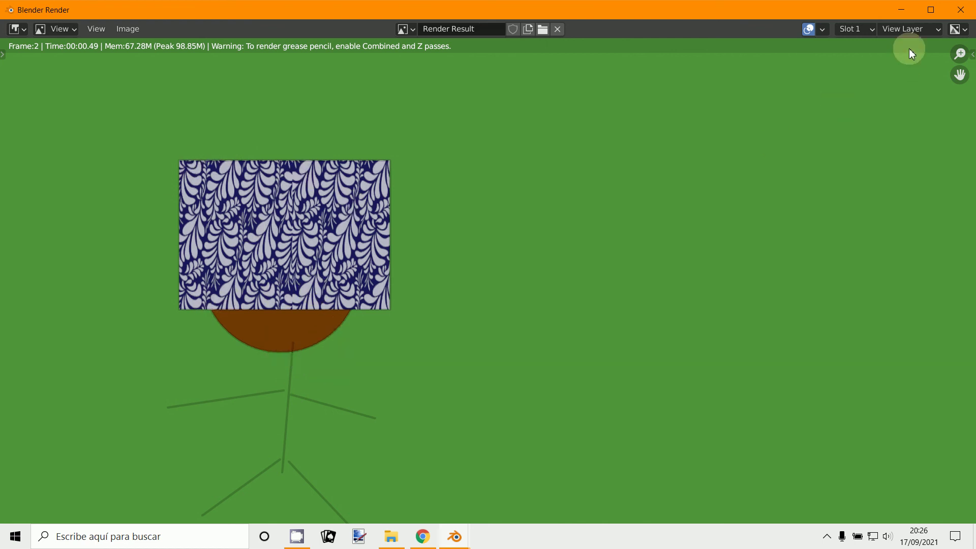
left_click(901, 9)
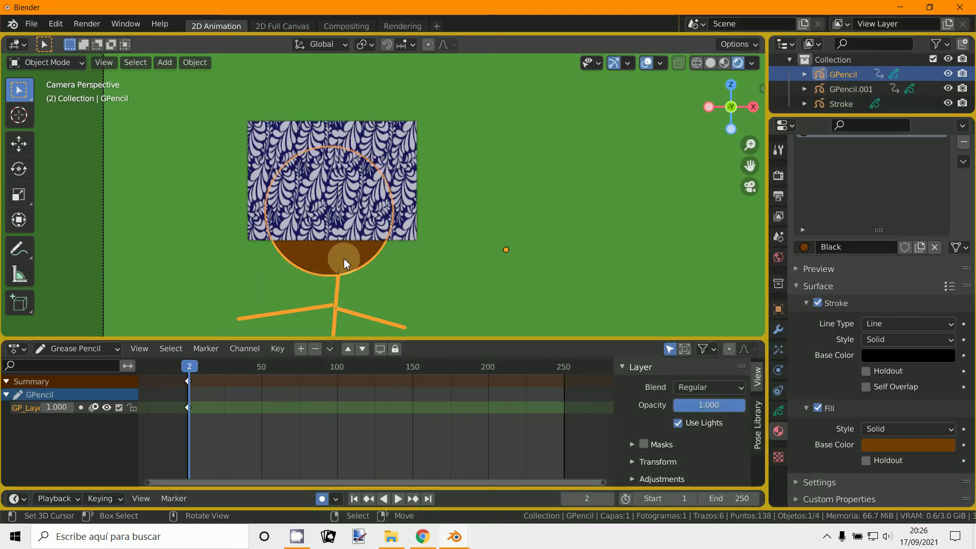
- Select the textured rectangle and examine its depth relative to the stick figure's head from an angled perspective
left_click(353, 234)
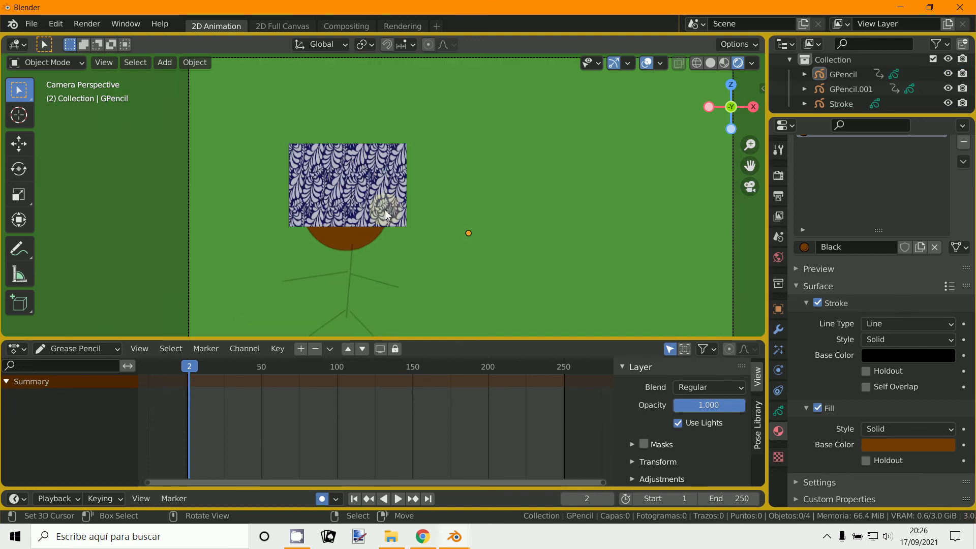
middle_click_drag(385, 209, 398, 224)
left_click(308, 167)
middle_click_drag(307, 168, 352, 231)
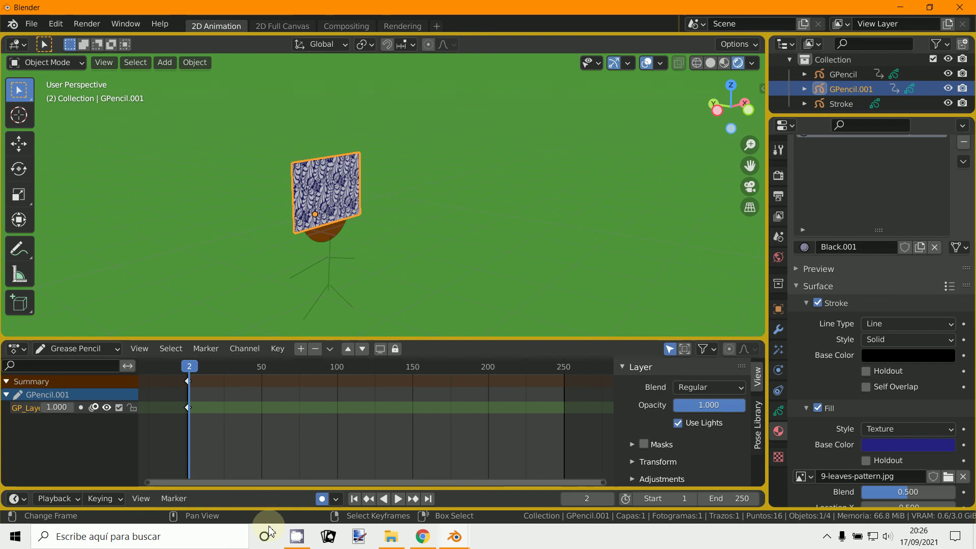